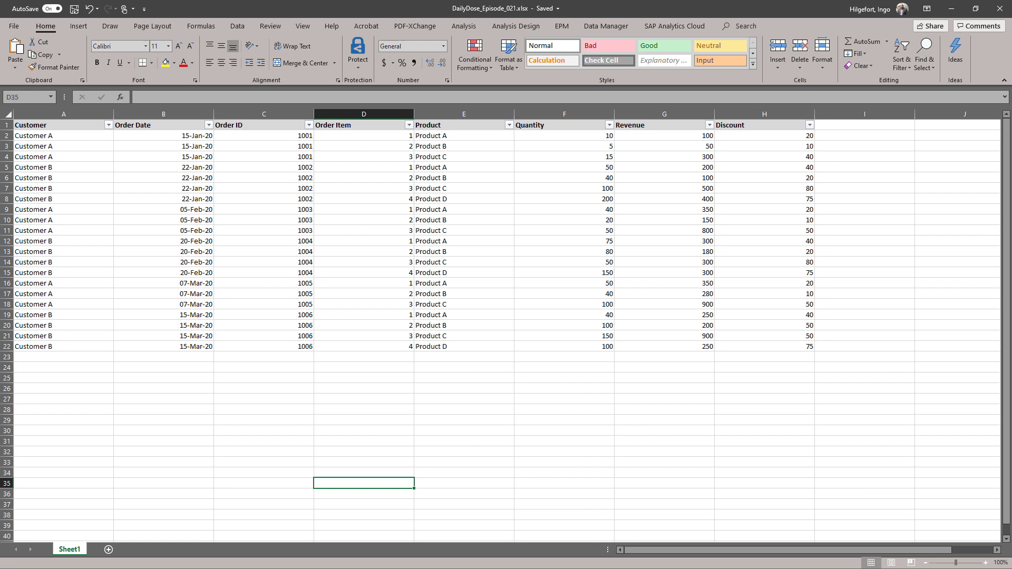
Review the worksheet's order data, focusing on the three item rows of order 1001, and close the workbook
click(266, 429)
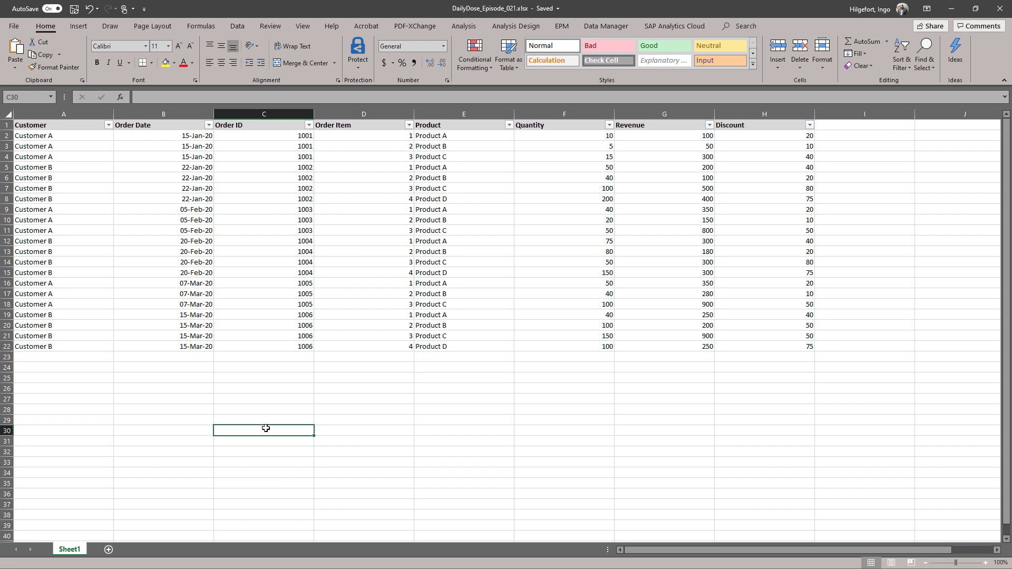
drag(95, 136, 750, 159)
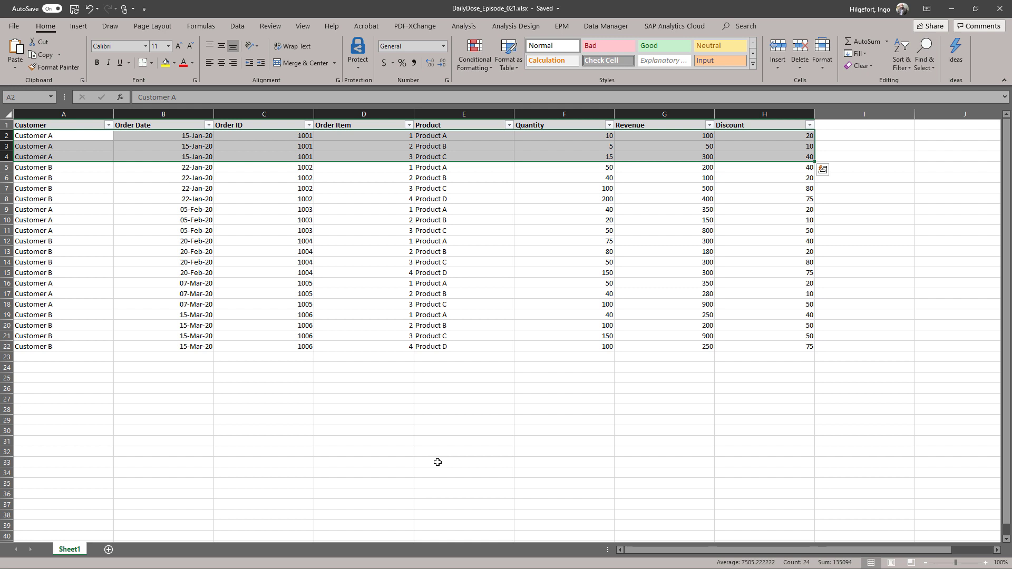
click(417, 456)
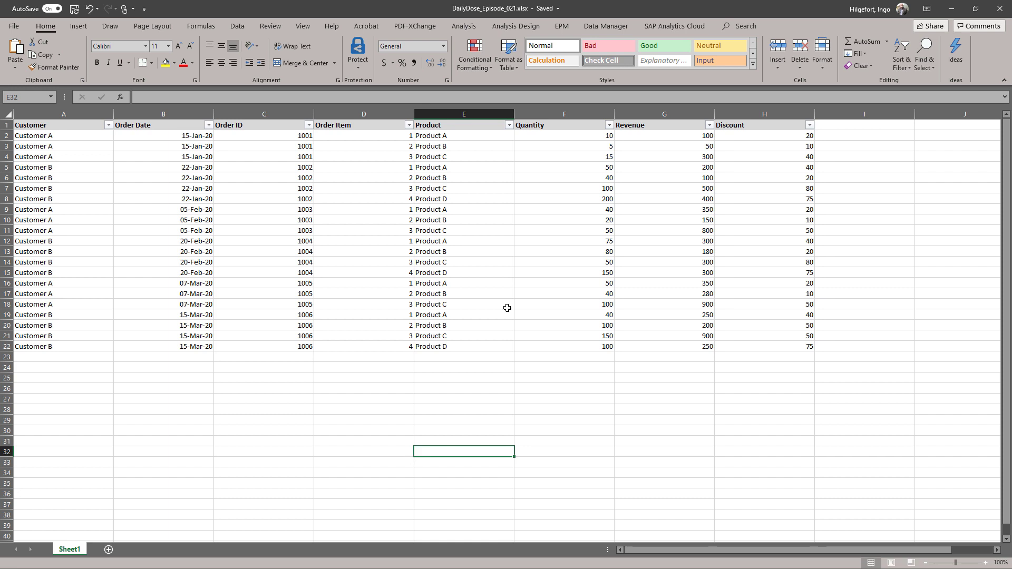
click(998, 10)
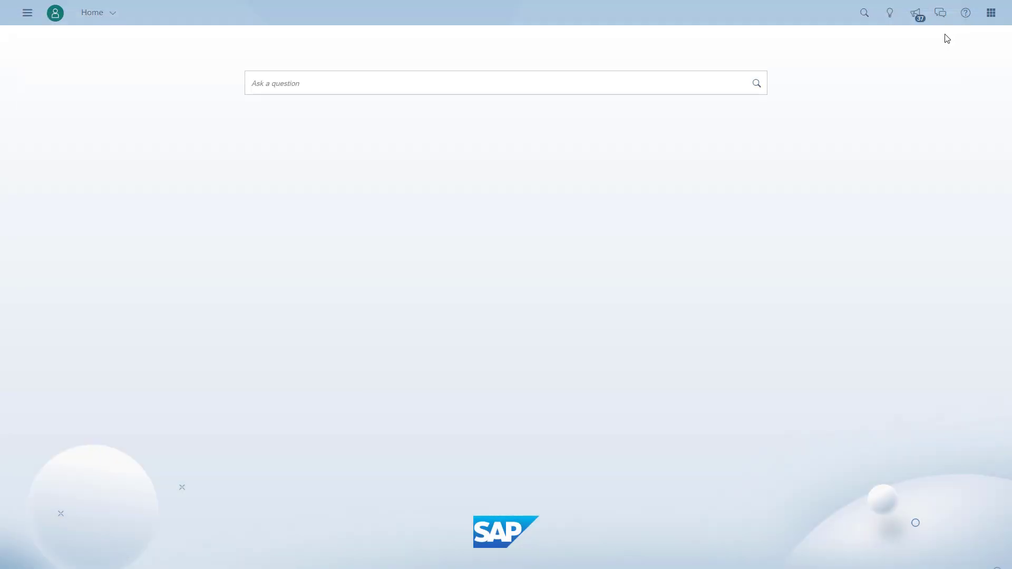
In SAP Analytics Cloud, start a new model by importing the file DailyDose_Episode_021.xlsx with its first row as column headers
click(29, 14)
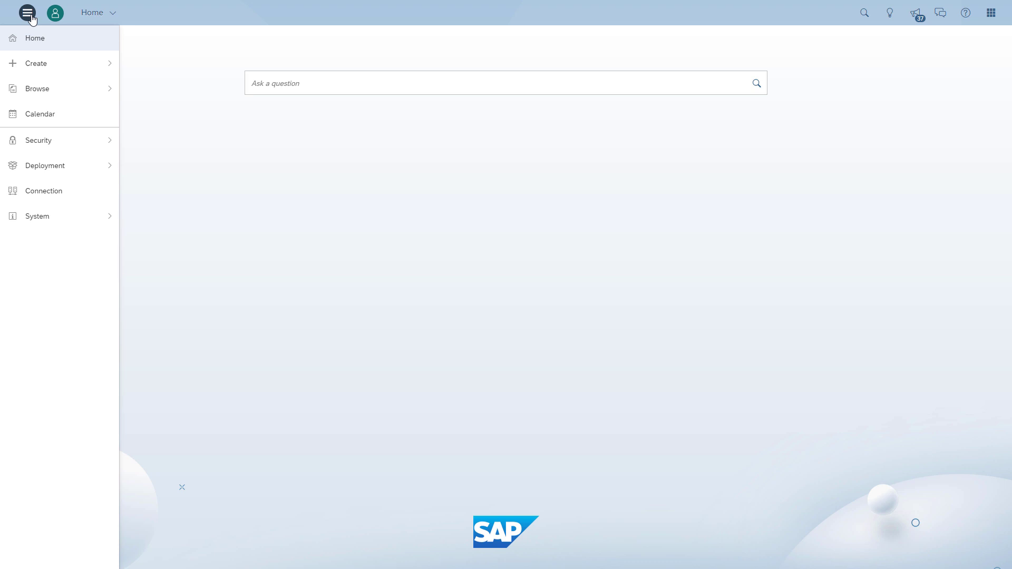
click(48, 72)
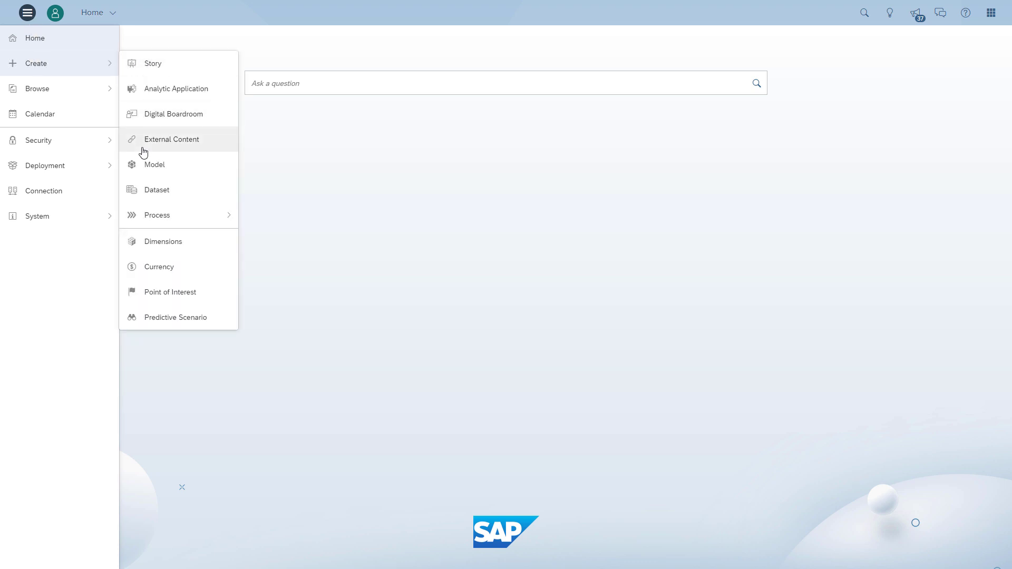
click(147, 168)
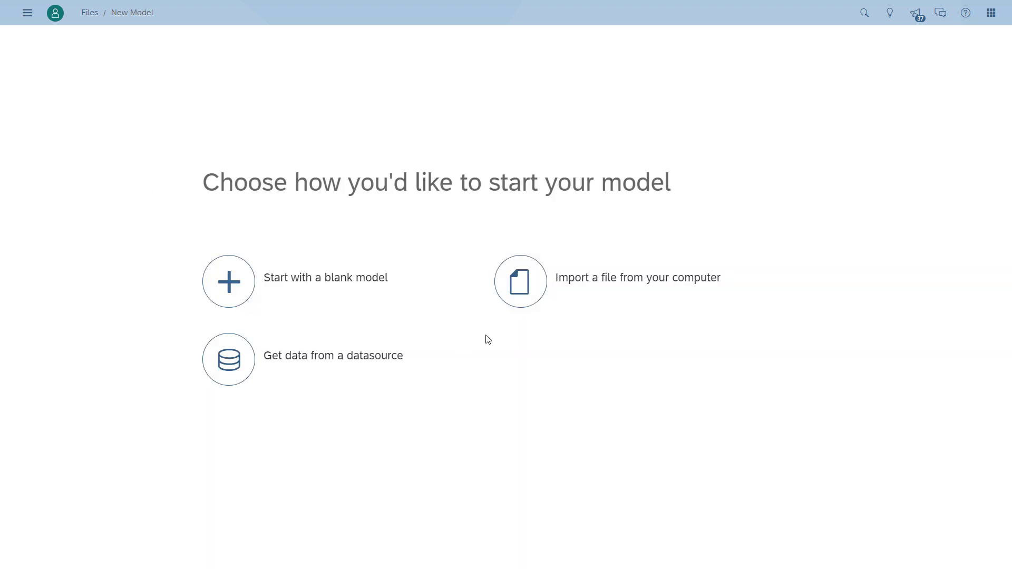
click(524, 301)
click(416, 265)
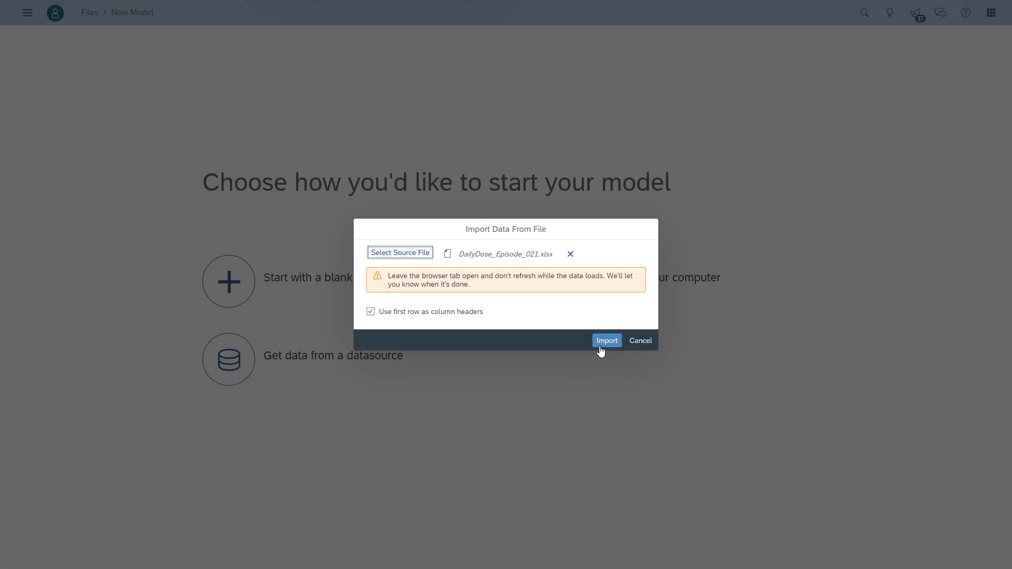
click(606, 342)
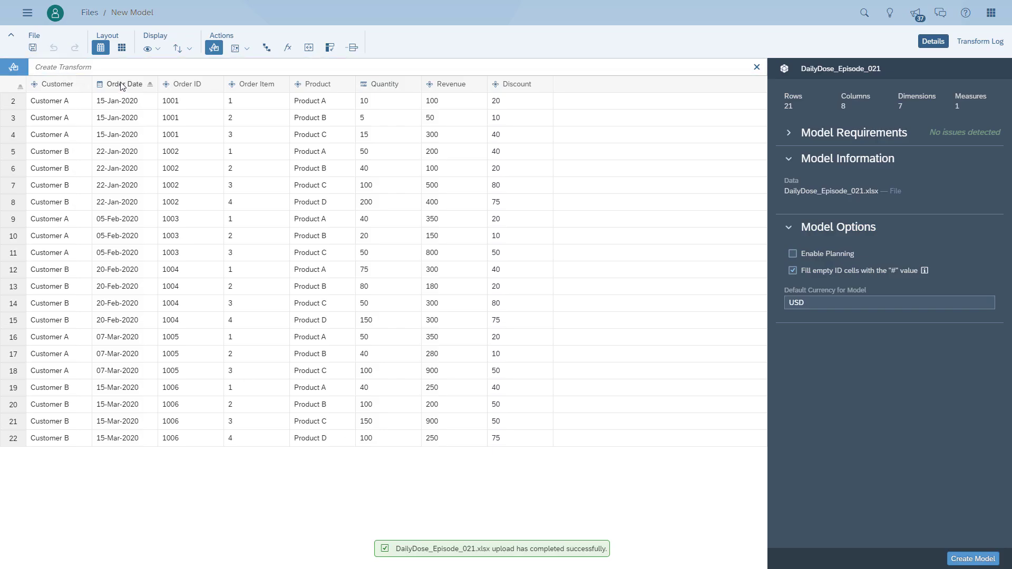
Set the type of the Revenue and Discount columns to Measure and create the model
click(117, 84)
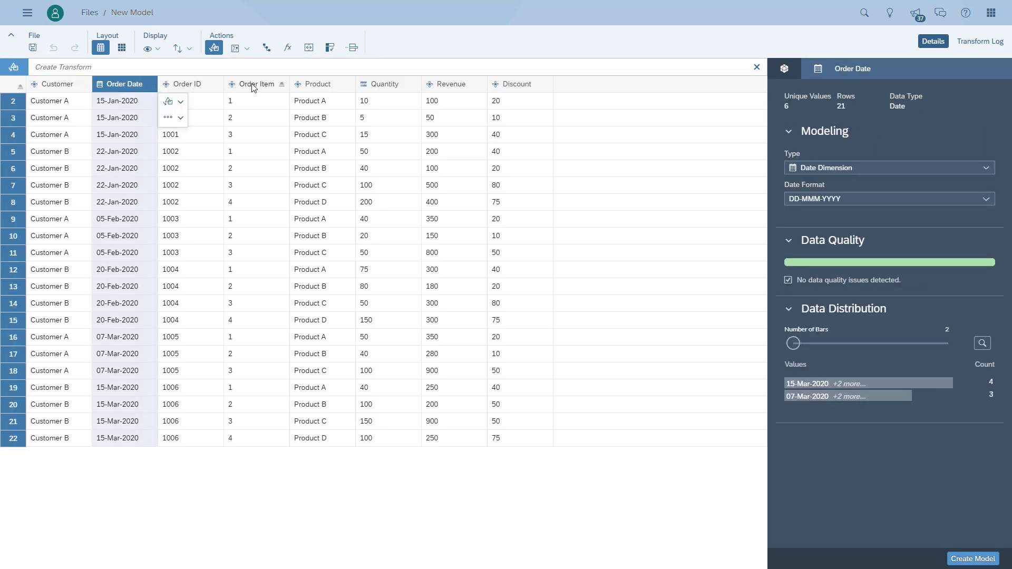
click(451, 85)
click(882, 168)
click(822, 185)
click(517, 84)
click(881, 167)
click(861, 186)
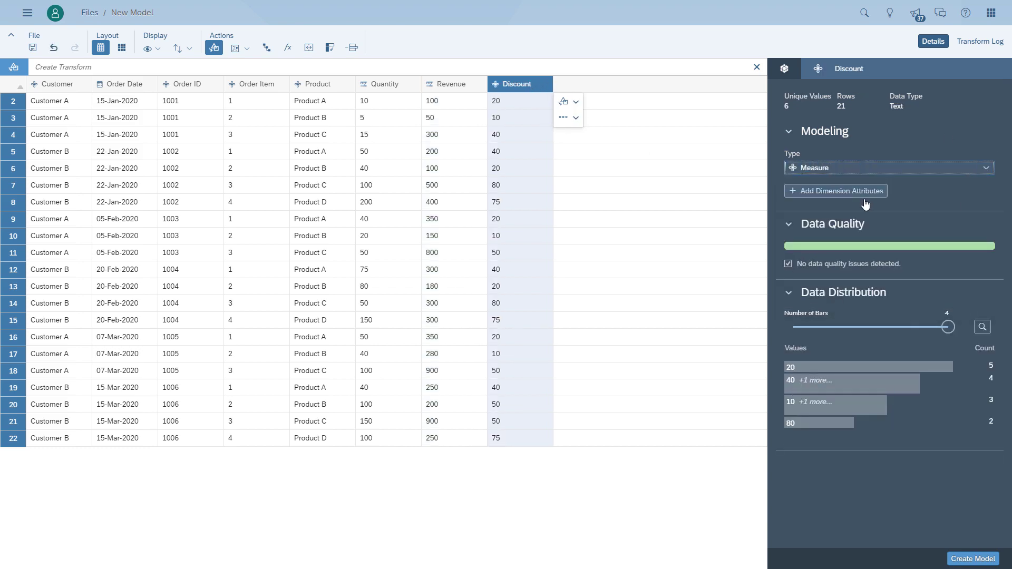
click(973, 559)
key(Return)
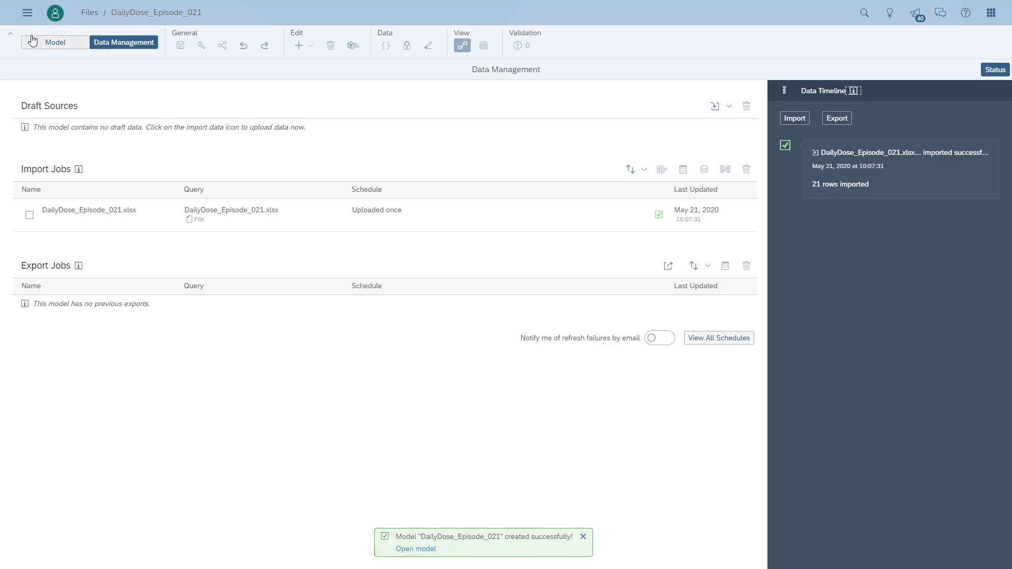
Create a story with a canvas page and add an enlarged table based on the DailyDose_Episode_021 model
click(27, 13)
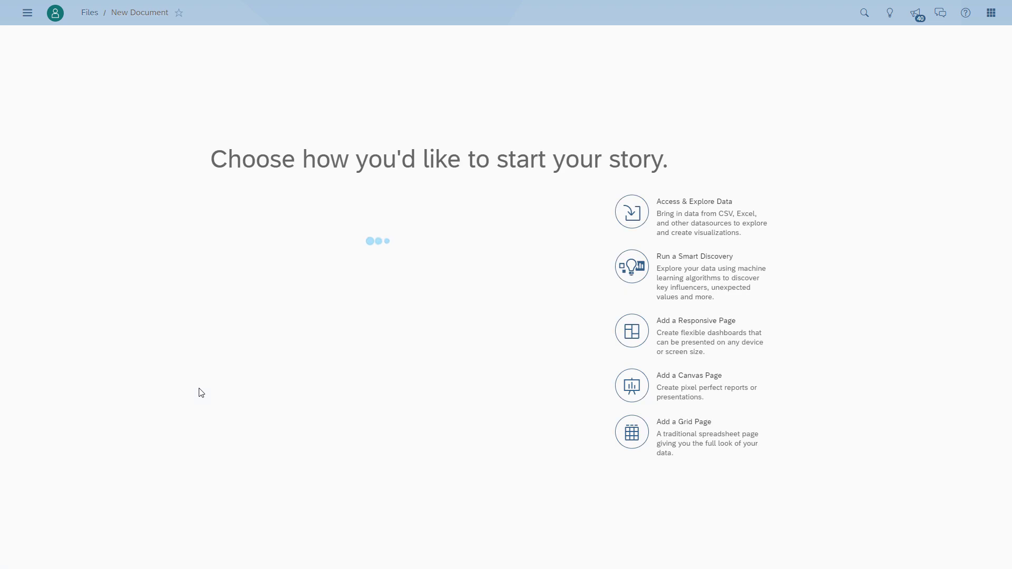
click(638, 395)
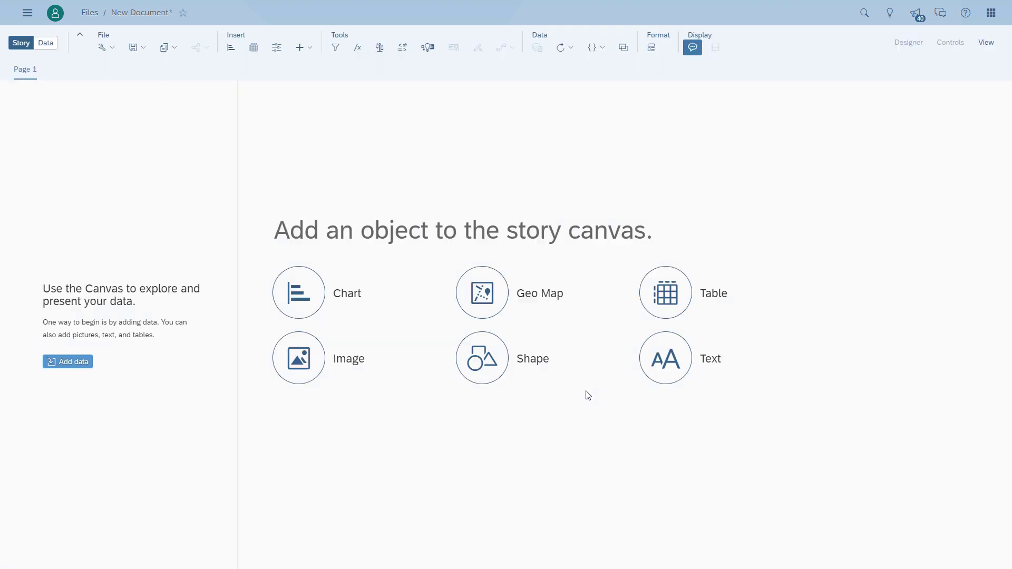
click(658, 305)
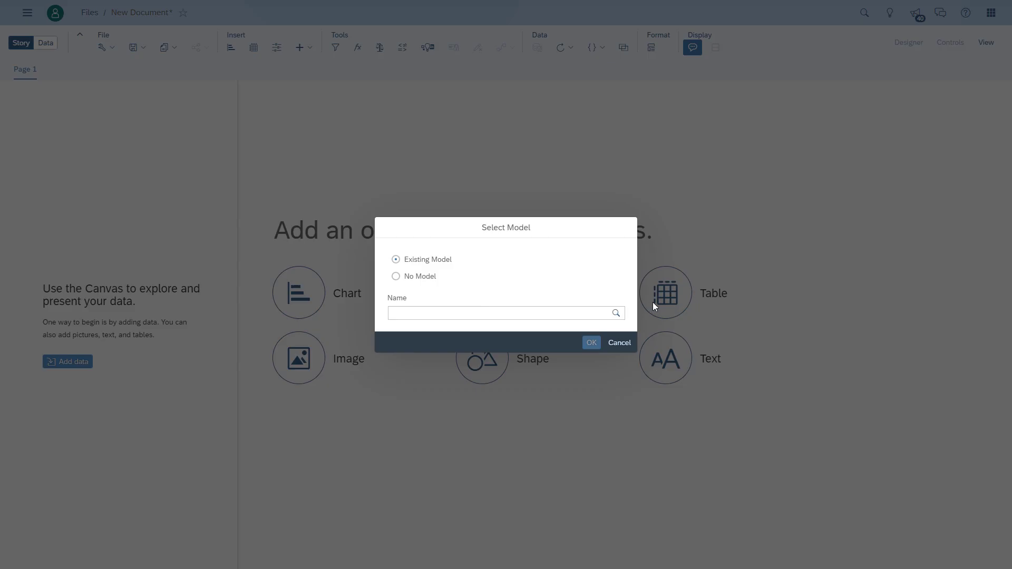
click(474, 329)
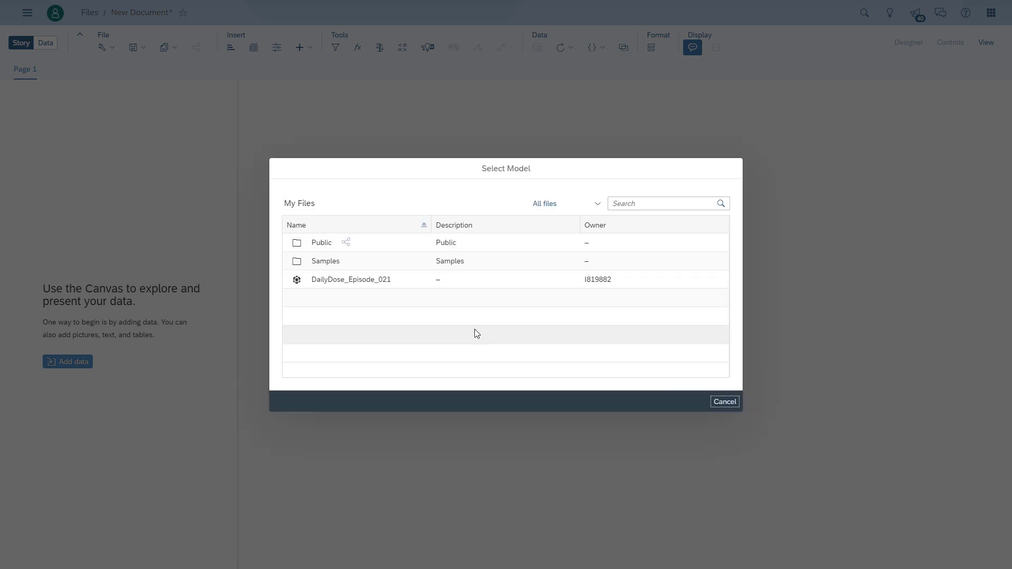
click(367, 281)
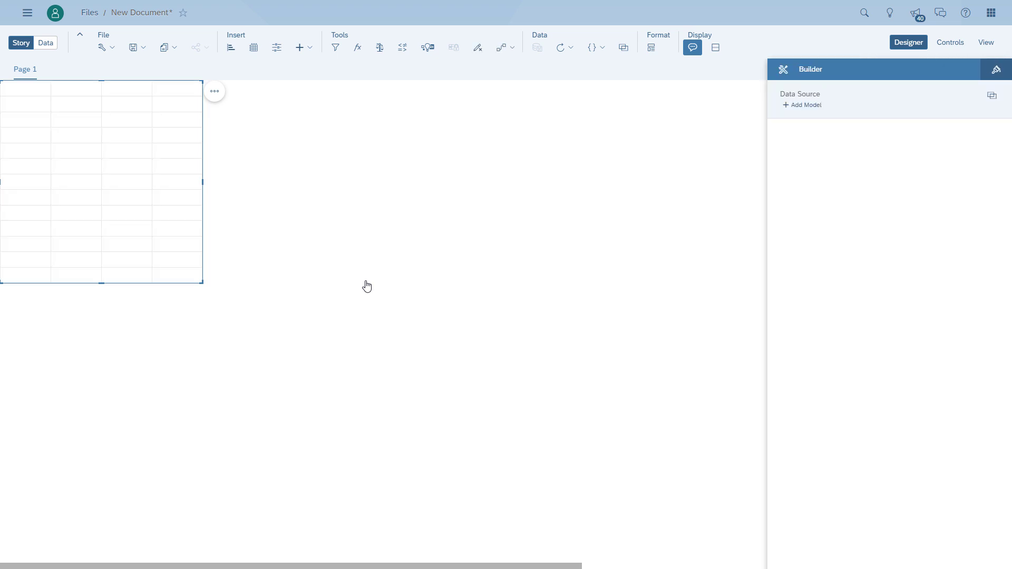
drag(202, 283, 389, 386)
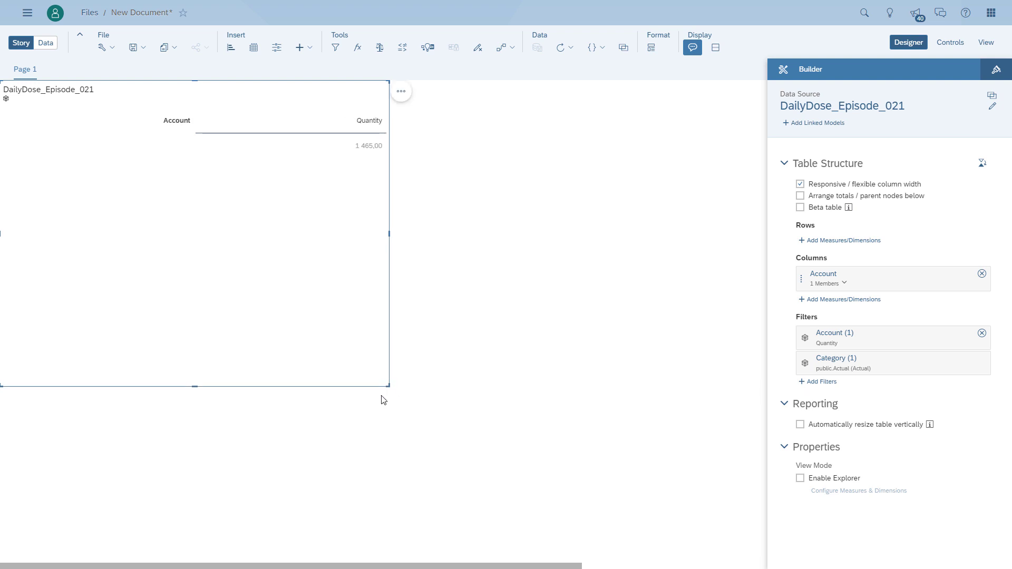
Add the dimensions Customer, Order Date, Order ID, Order Item and Product to the table's rows
click(827, 241)
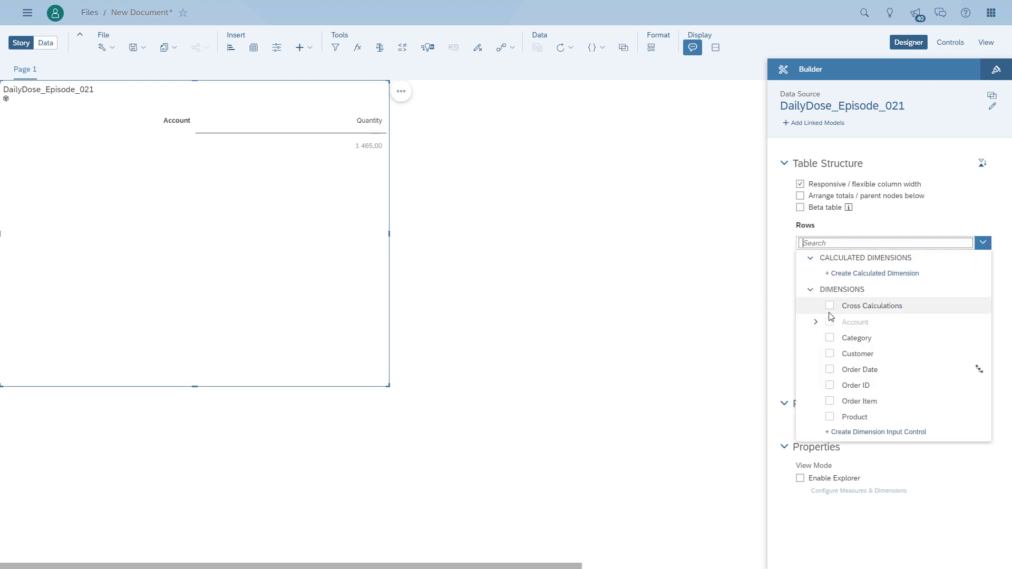
click(829, 354)
click(828, 371)
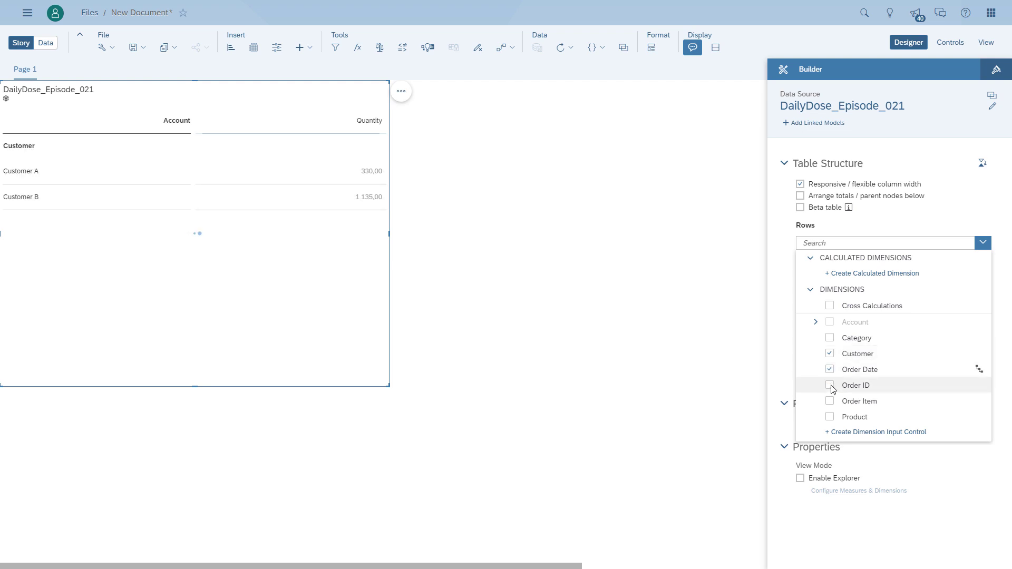
click(830, 386)
click(830, 402)
click(829, 418)
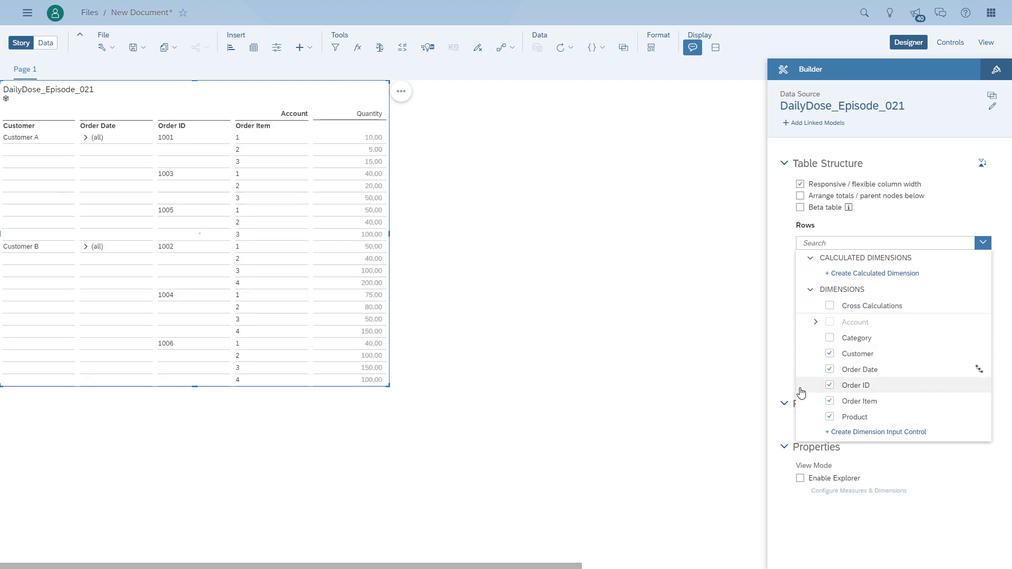
click(780, 380)
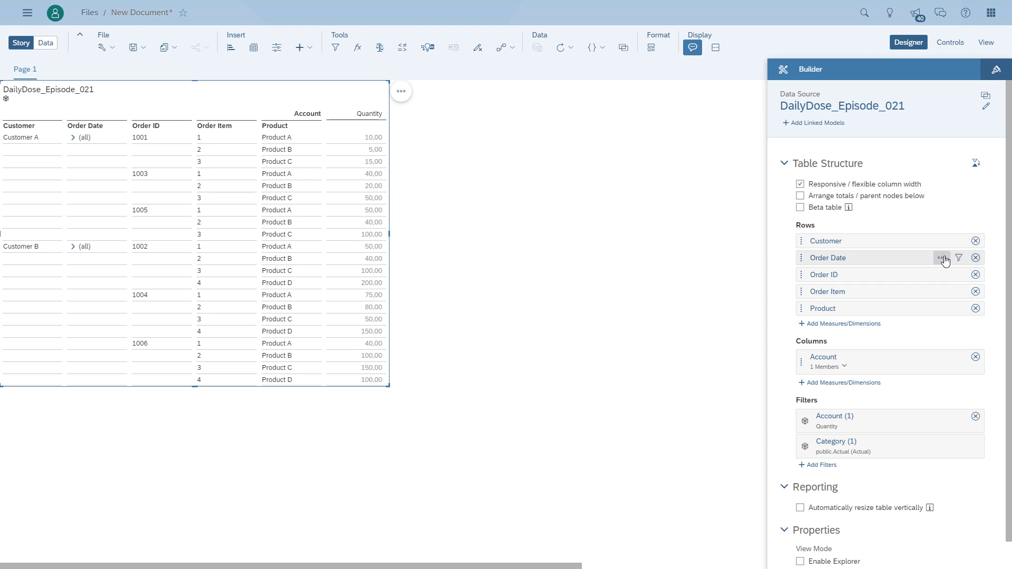
Change the hierarchy of the Order Date row dimension so individual dates are listed flat
click(941, 258)
click(904, 274)
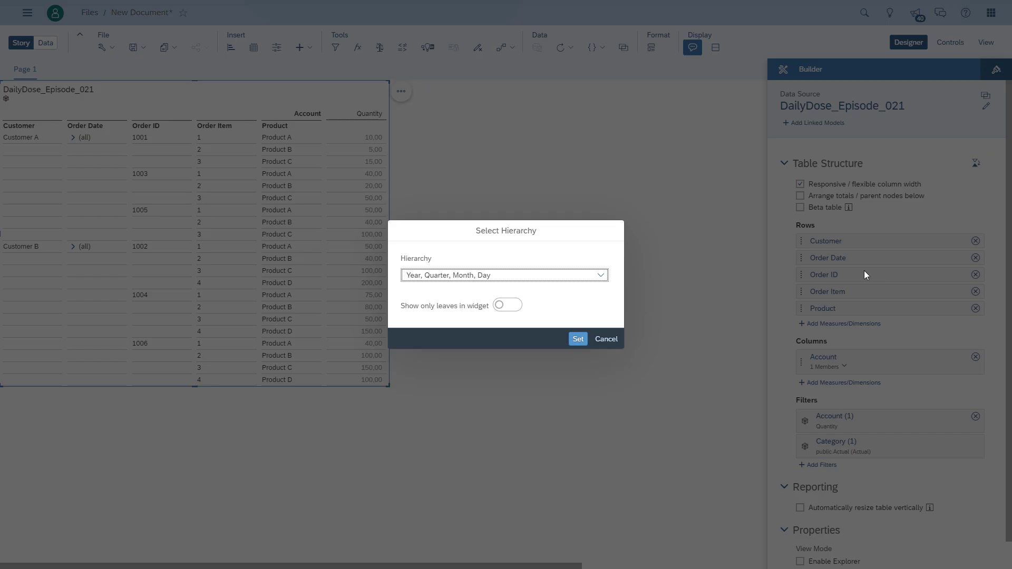
click(599, 276)
click(453, 290)
click(578, 338)
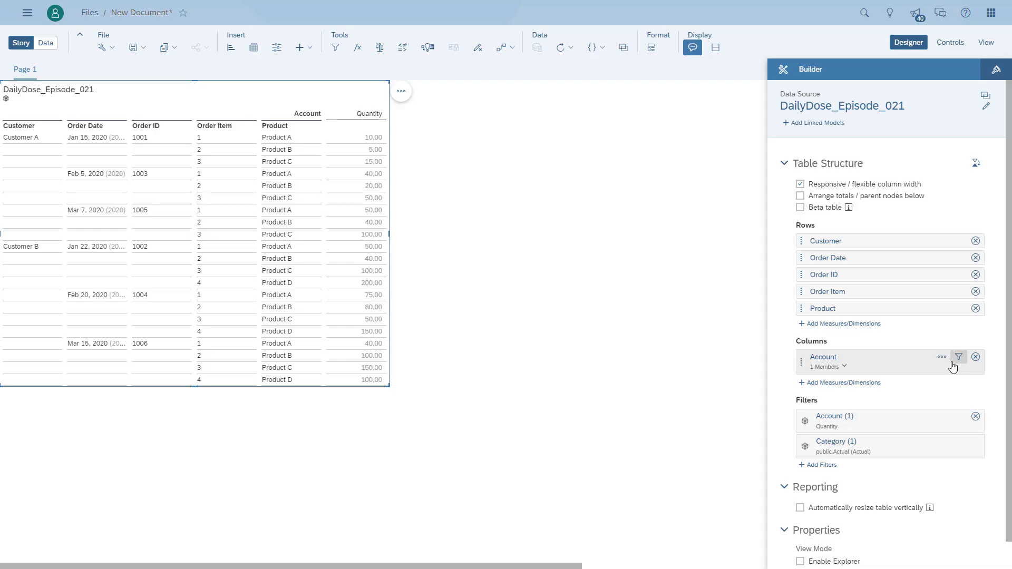
Include Revenue and Discount along with Quantity in the table's Account members
click(958, 358)
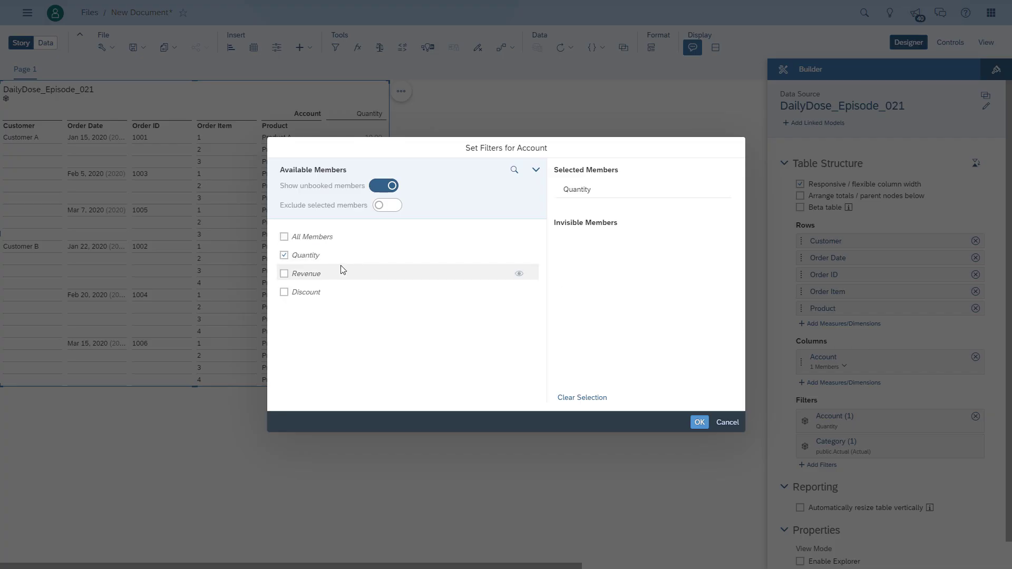
click(309, 274)
click(313, 294)
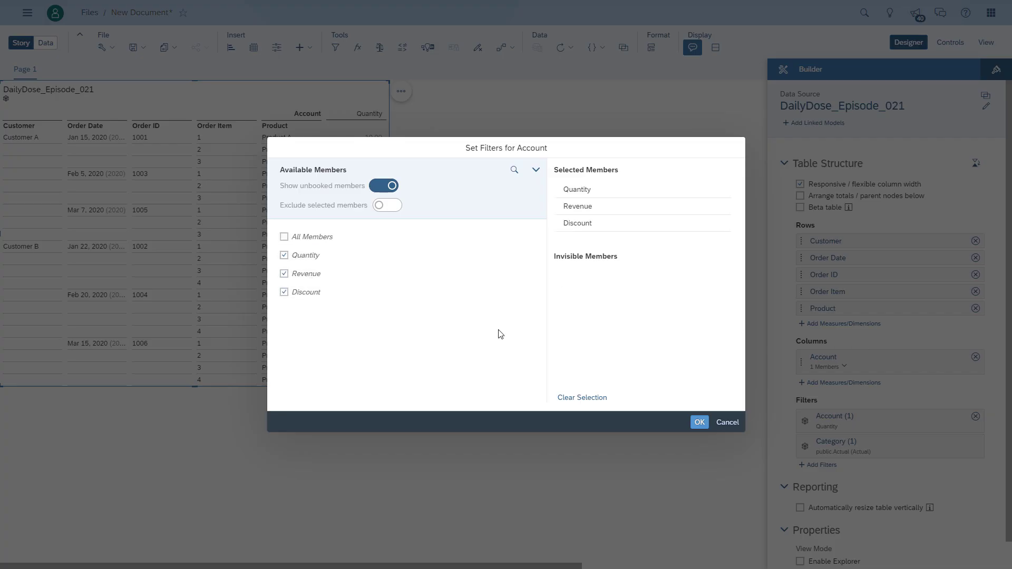
click(700, 422)
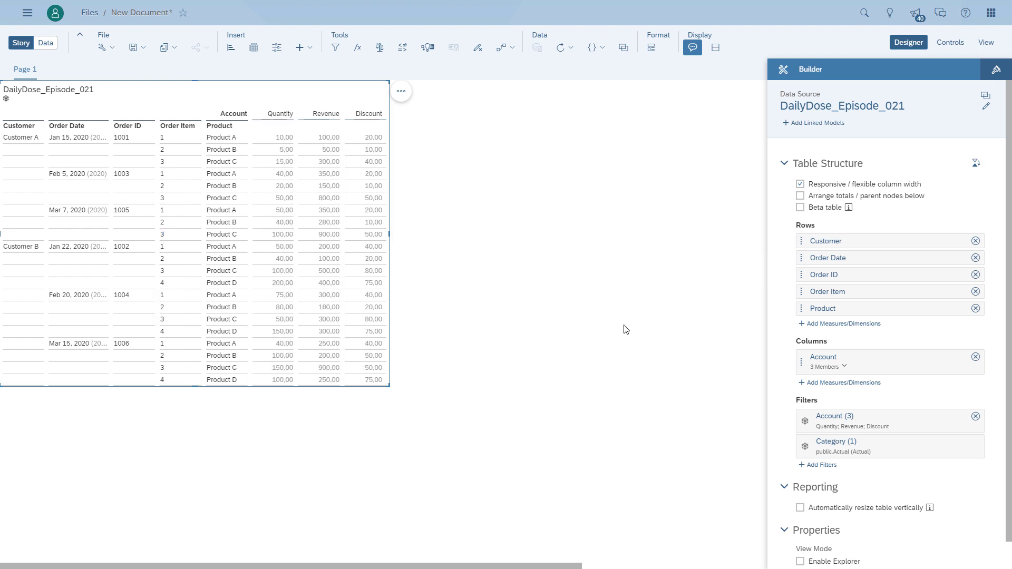
click(447, 413)
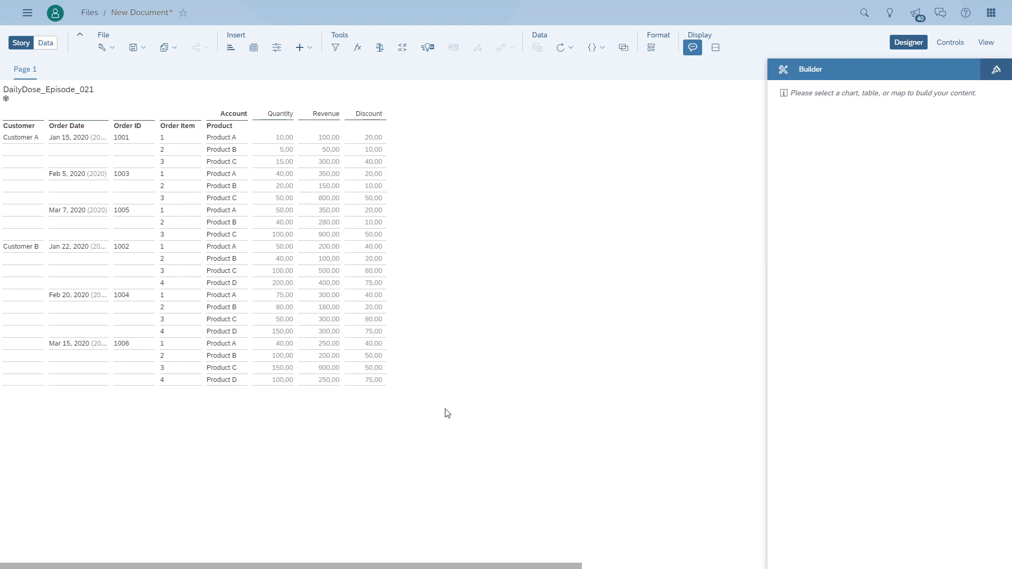
Duplicate the order table beside the original and restrict the copy's Account members to Revenue
click(375, 95)
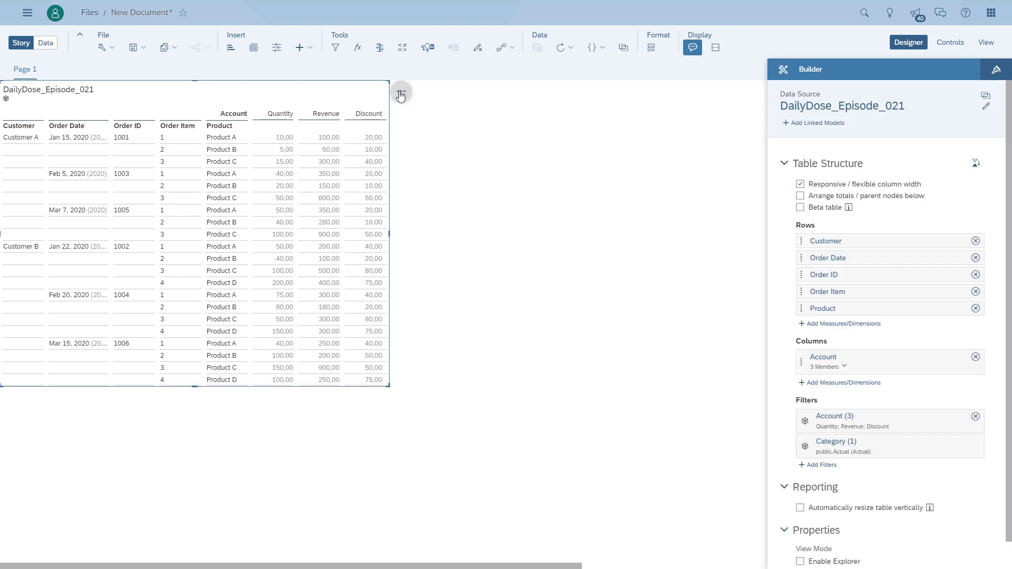
click(402, 92)
mouse_move(463, 225)
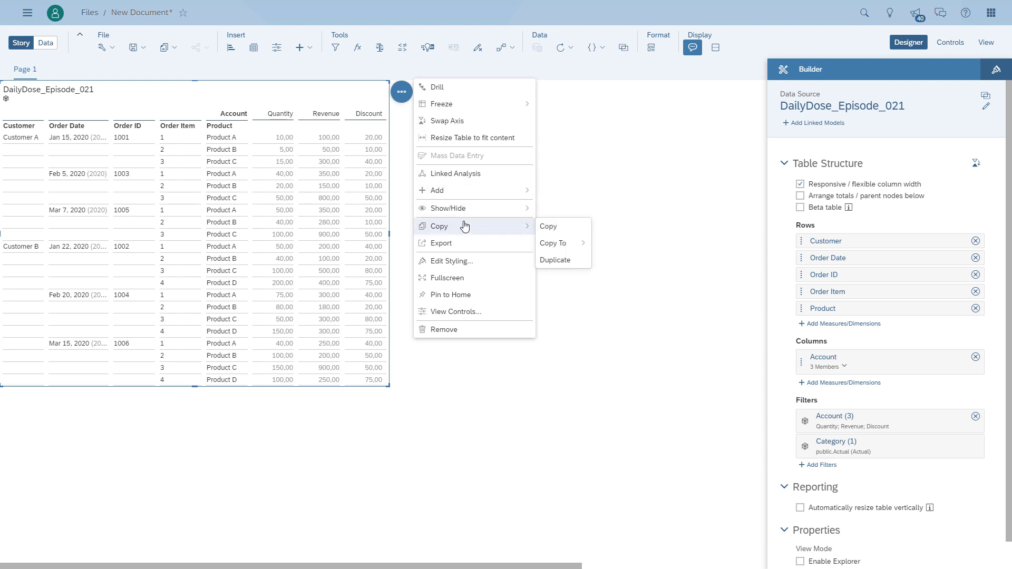
click(571, 266)
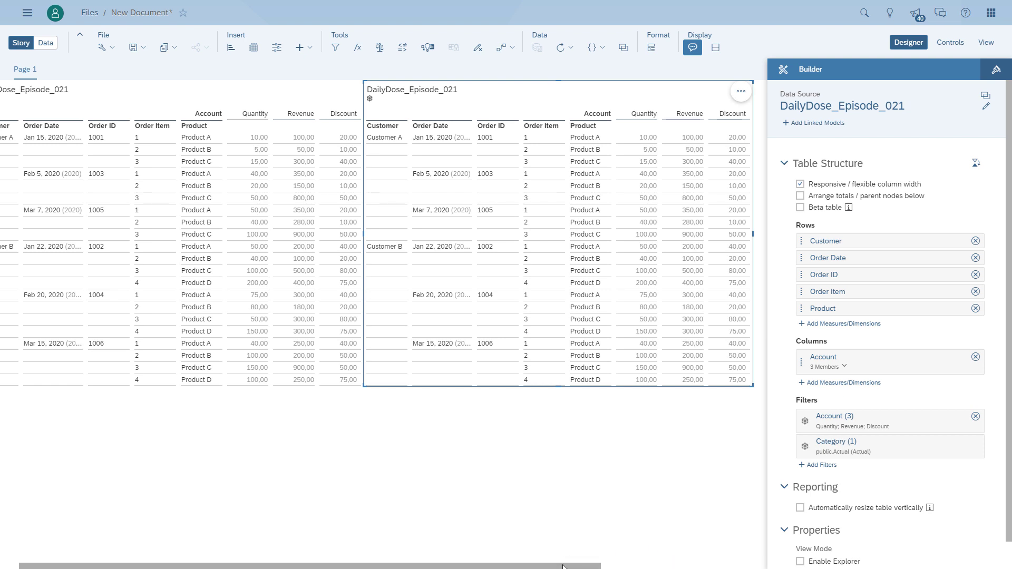
drag(556, 566, 537, 566)
click(339, 95)
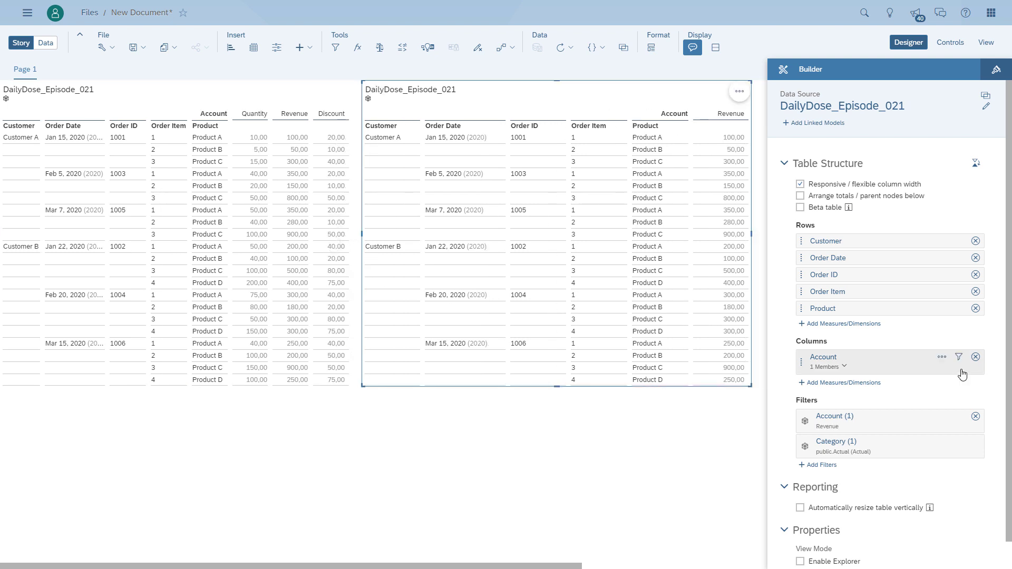
Start an Aggregation calculation for the copied table's Account dimension and name it "Aggregation 1 - Average Revenue by Order ID"
click(942, 357)
click(867, 390)
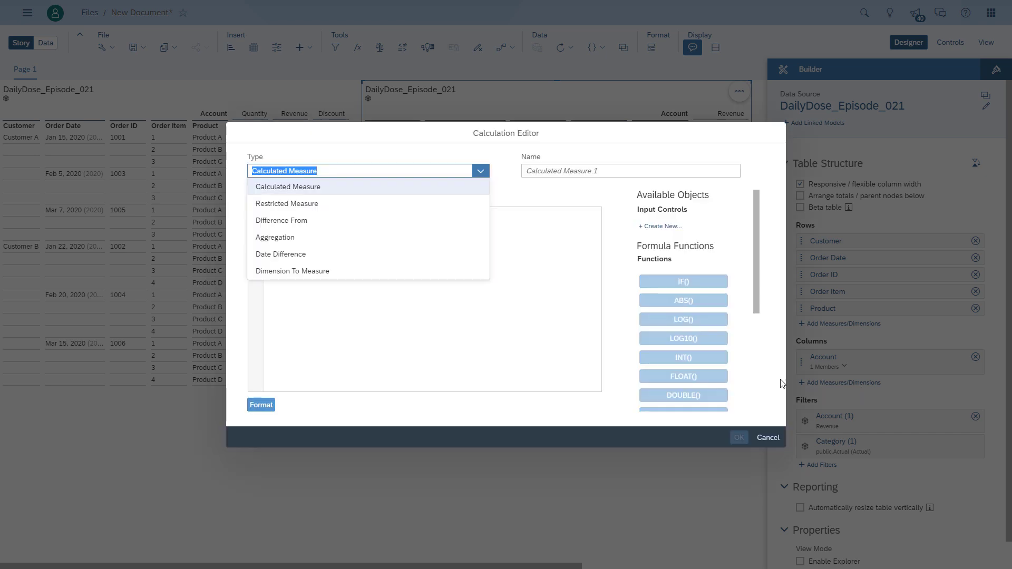
click(284, 238)
click(584, 227)
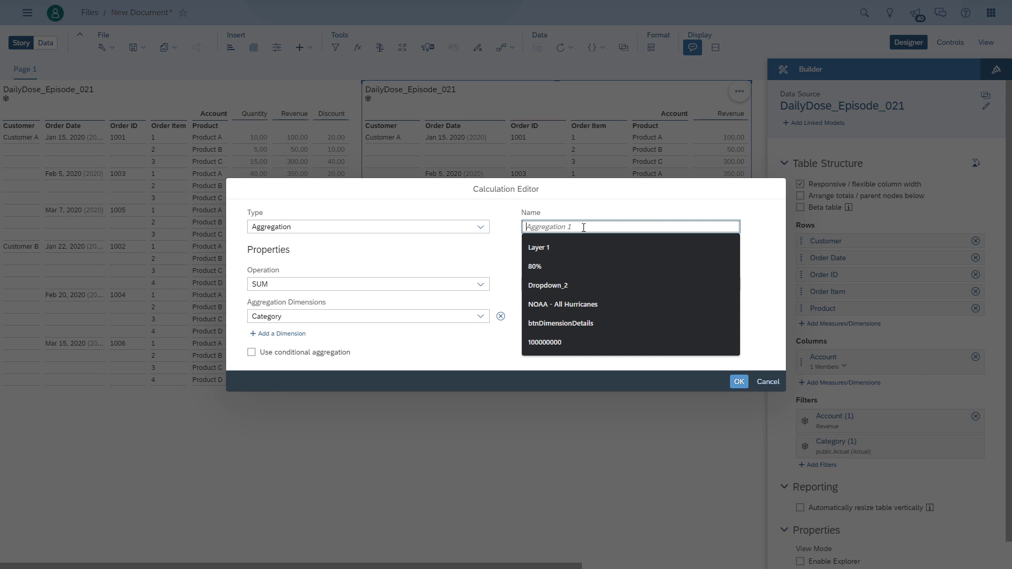
text(Aggregation 1 - Average Revenue by Order)
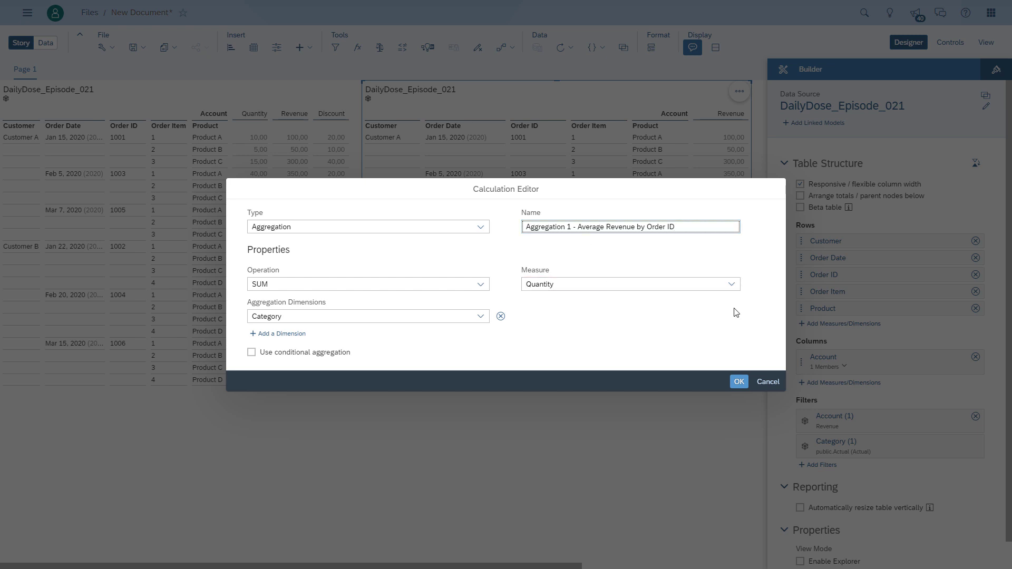
Define the aggregation as the AVERAGE of Revenue over the Order ID dimension and create it
click(732, 285)
click(559, 314)
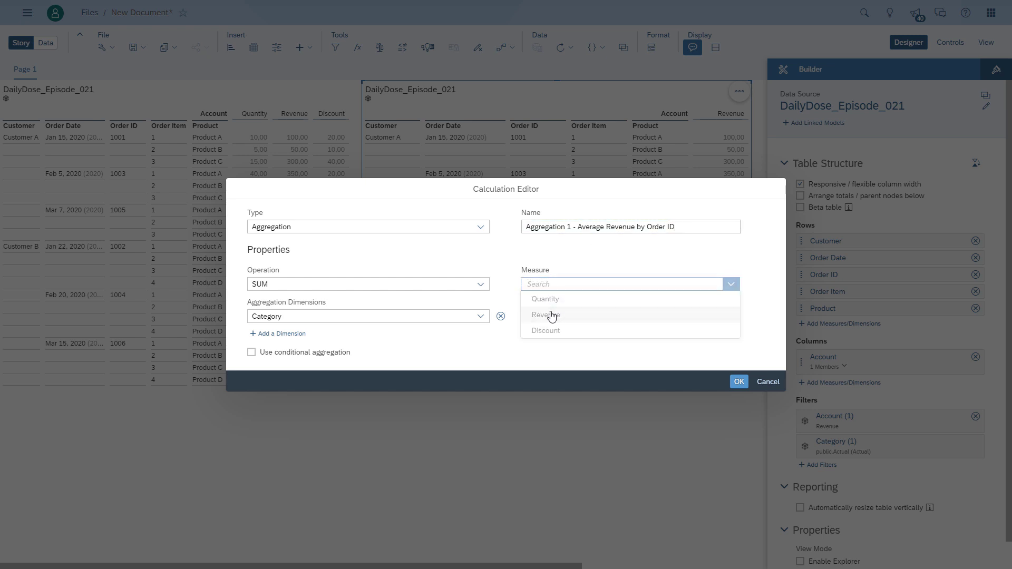
click(481, 285)
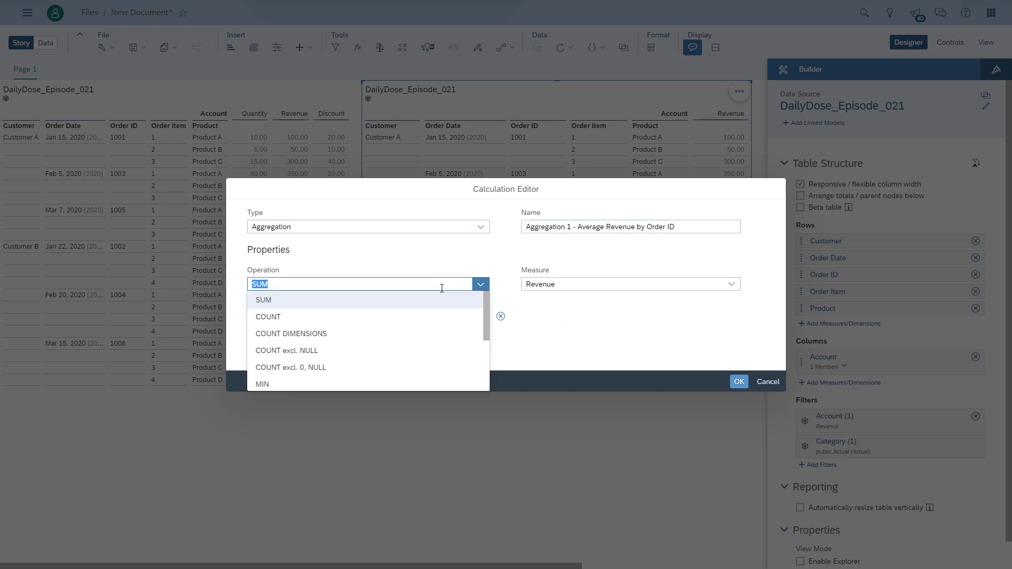
scroll(485, 327, down, 3)
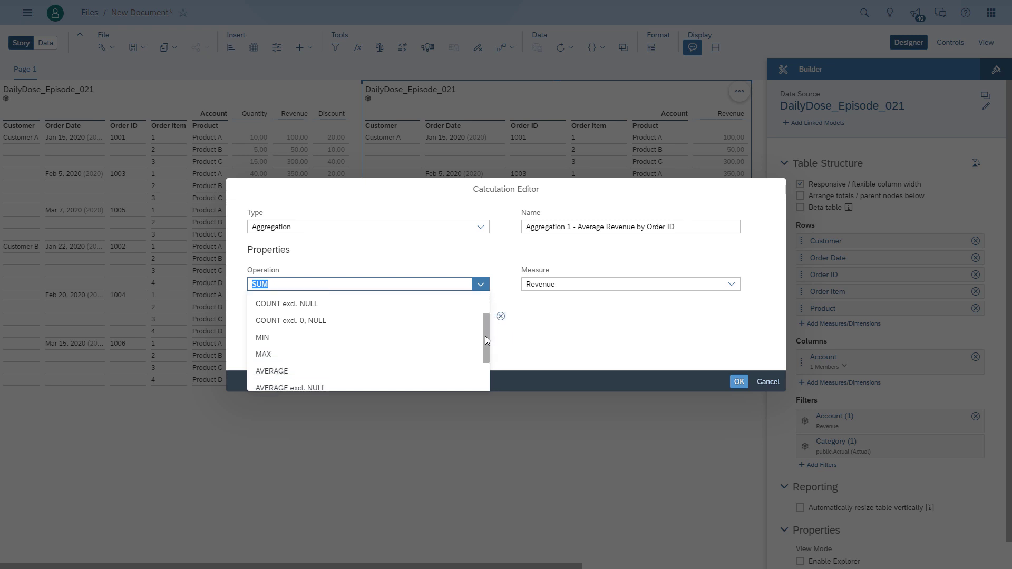
click(290, 343)
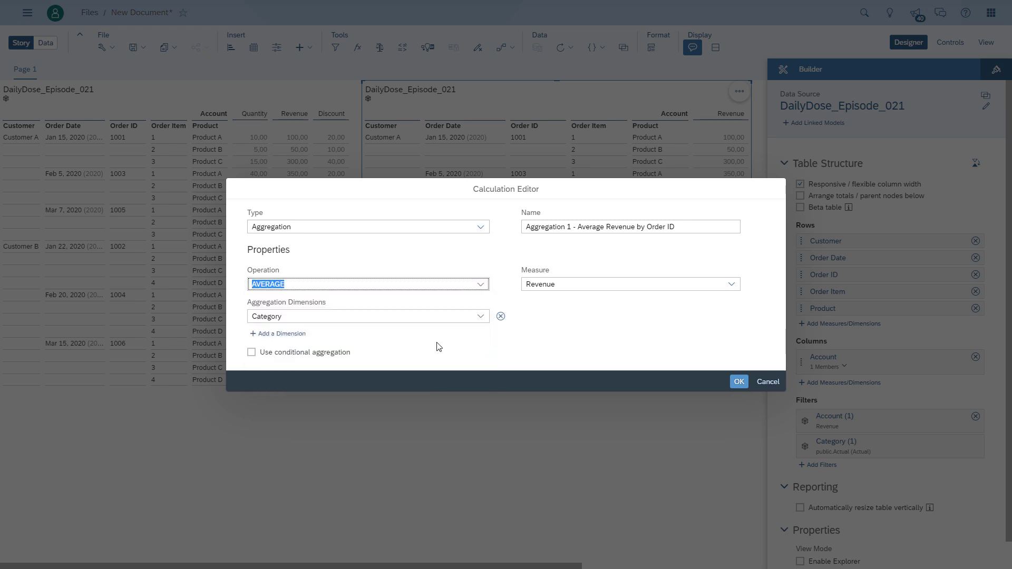
click(480, 318)
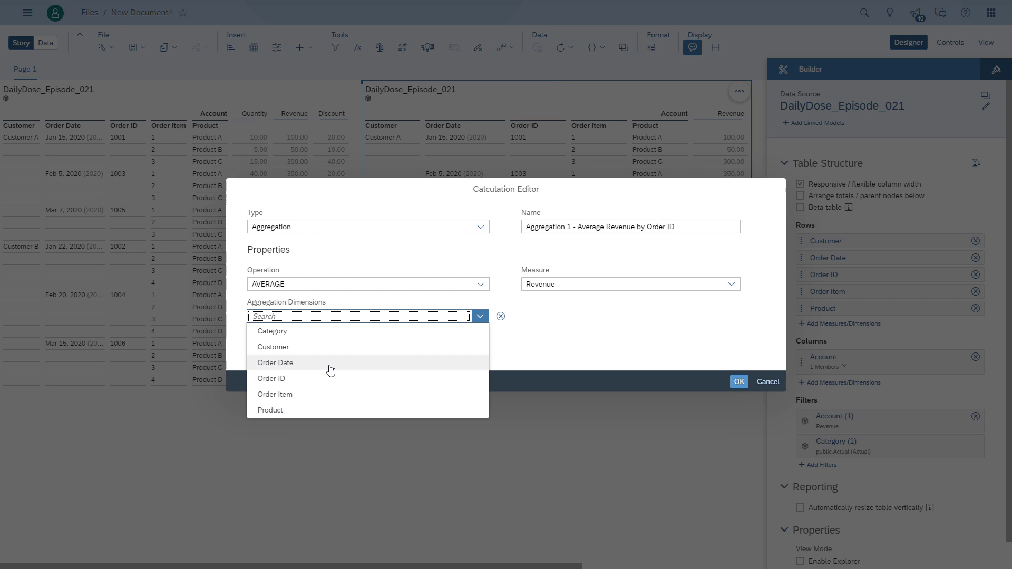
click(298, 379)
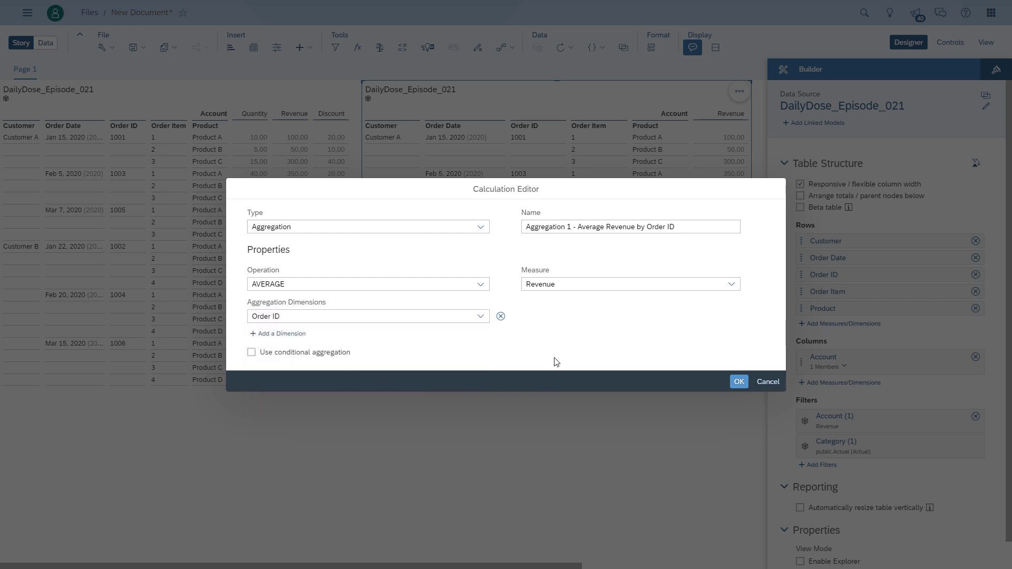
click(738, 381)
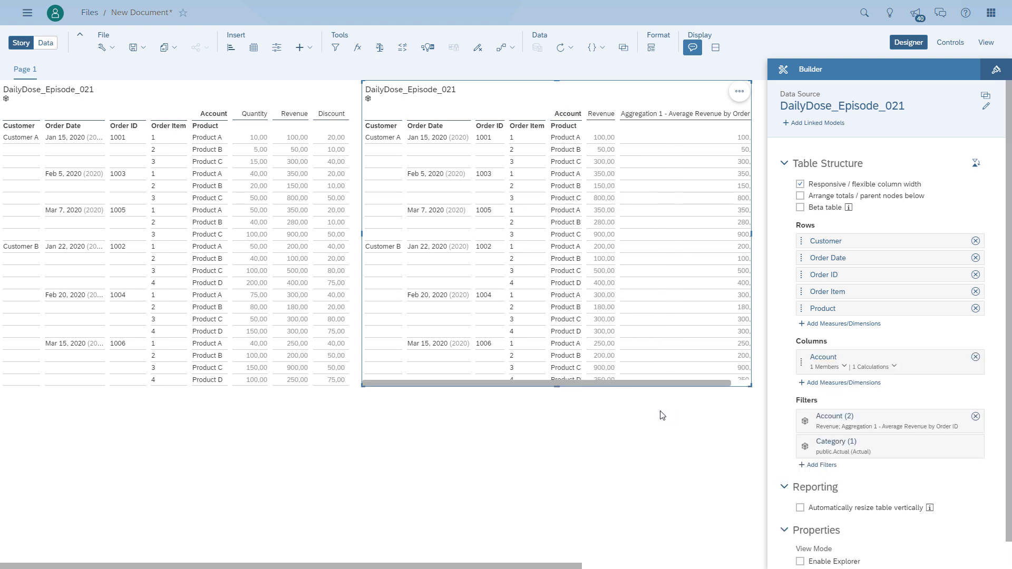
Narrow the copied table's aggregation column so that all columns fit inside the table frame
drag(723, 389, 743, 388)
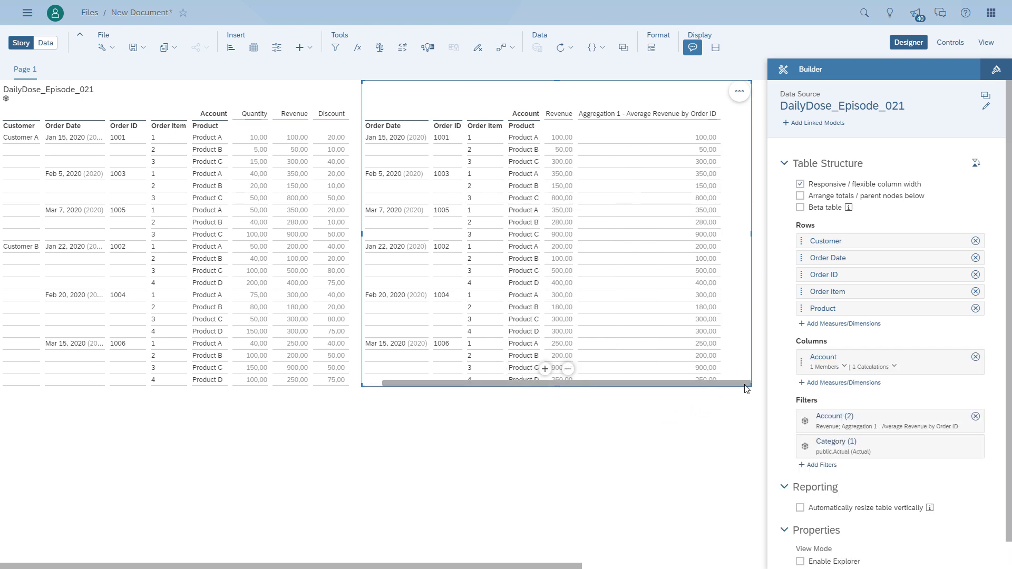
click(716, 117)
drag(722, 121, 672, 133)
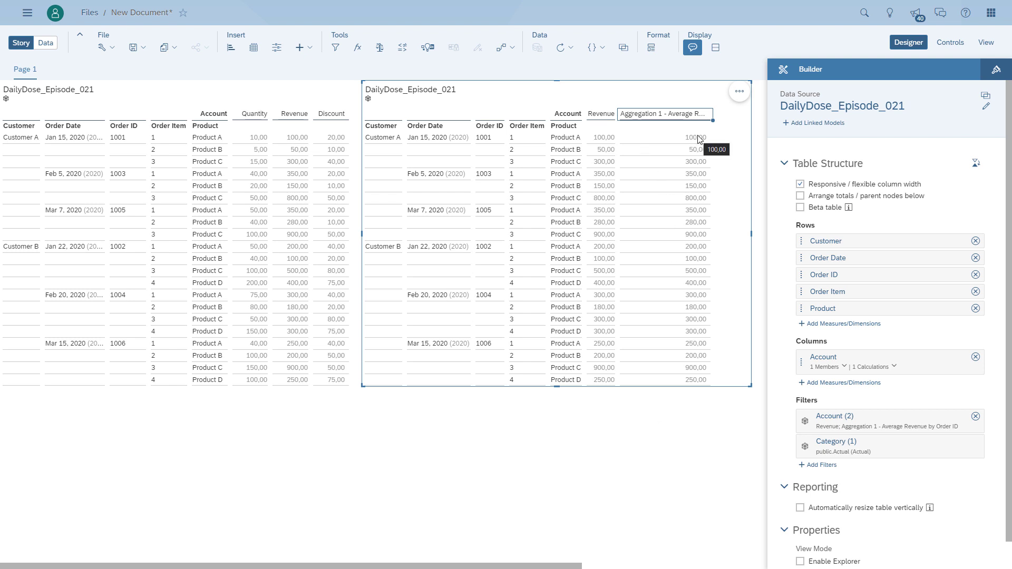
Clear the side of the canvas and widen the copied table until the aggregation column's full heading fits
click(635, 491)
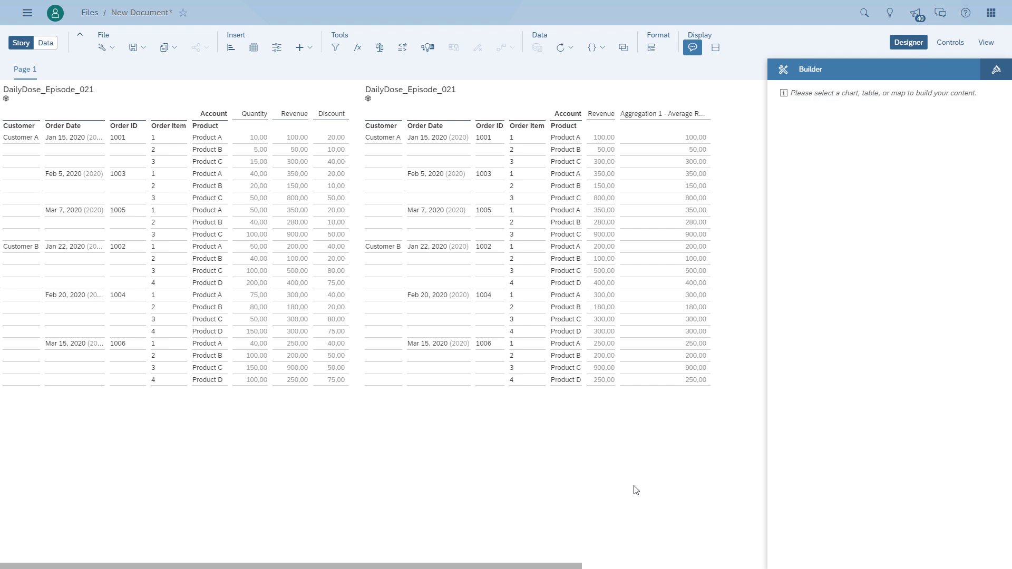
click(917, 46)
click(711, 95)
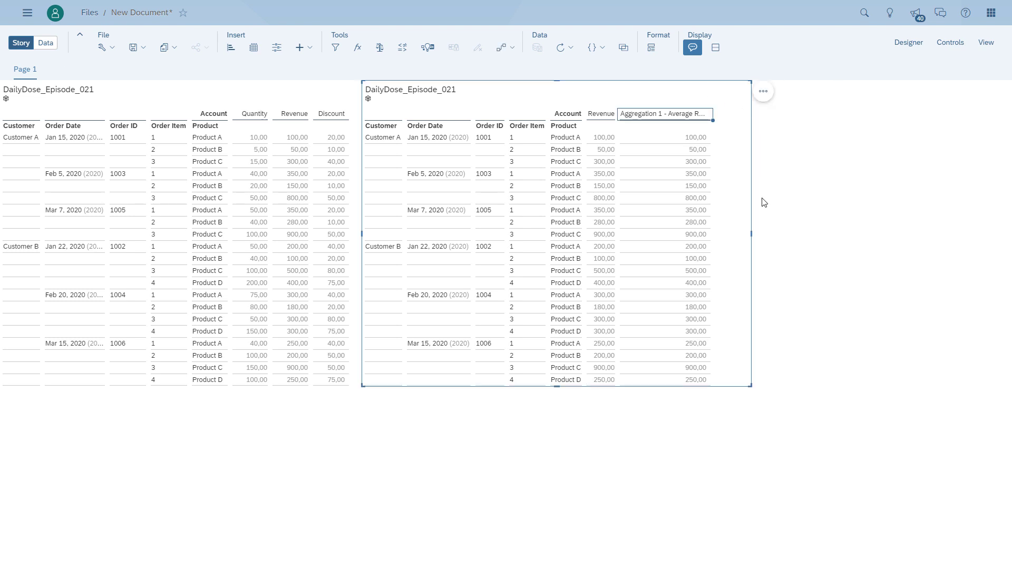
drag(751, 237, 923, 247)
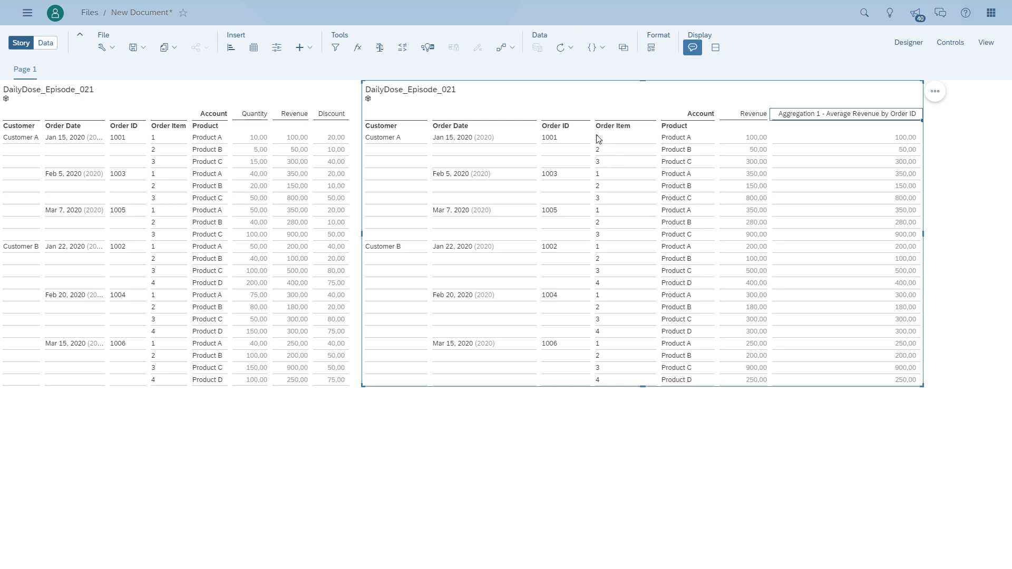
drag(527, 149, 576, 181)
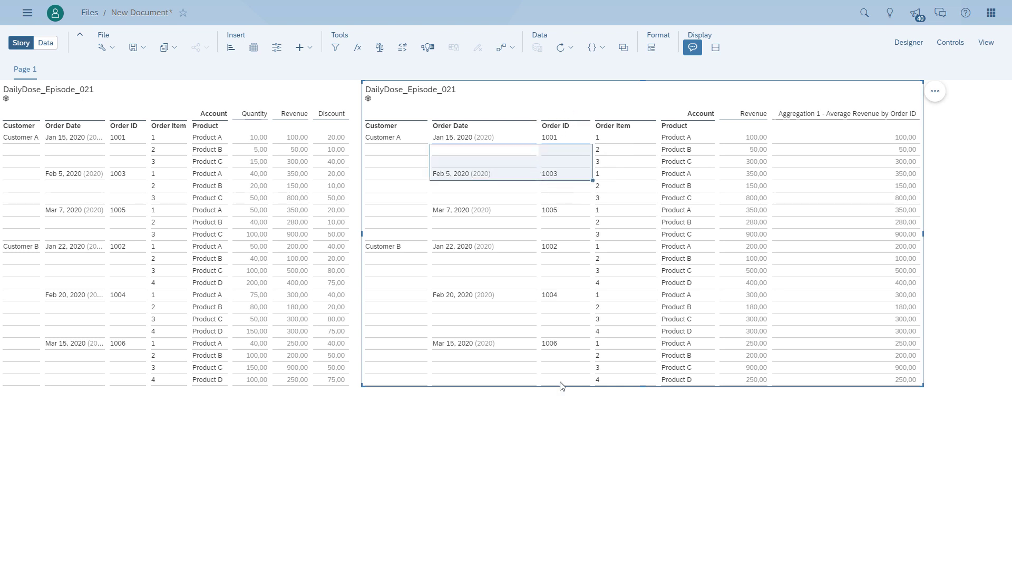
click(561, 431)
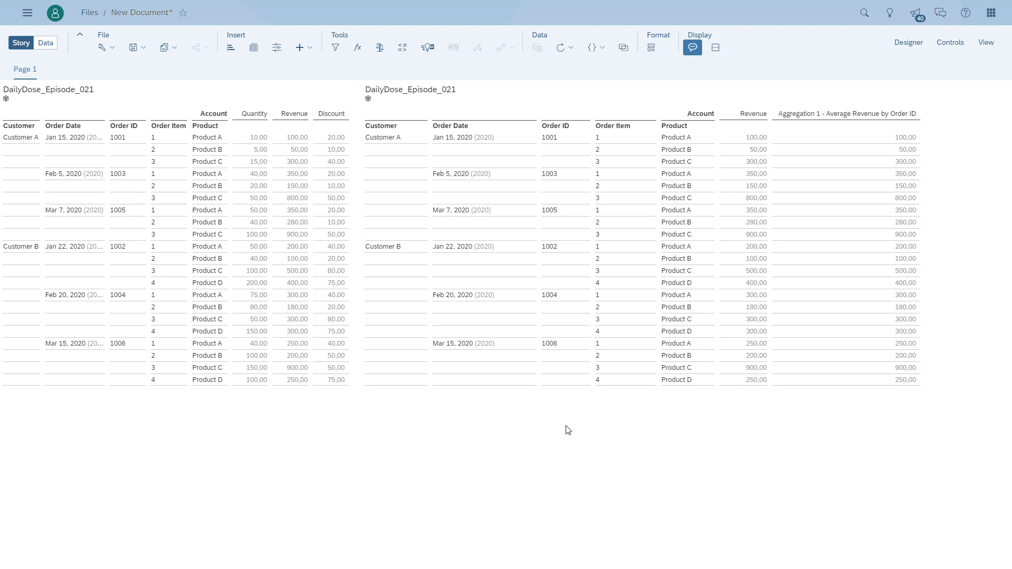
Remove Product, Order Item, Order ID and Order Date from the aggregation table's rows, keeping only Customer
click(919, 44)
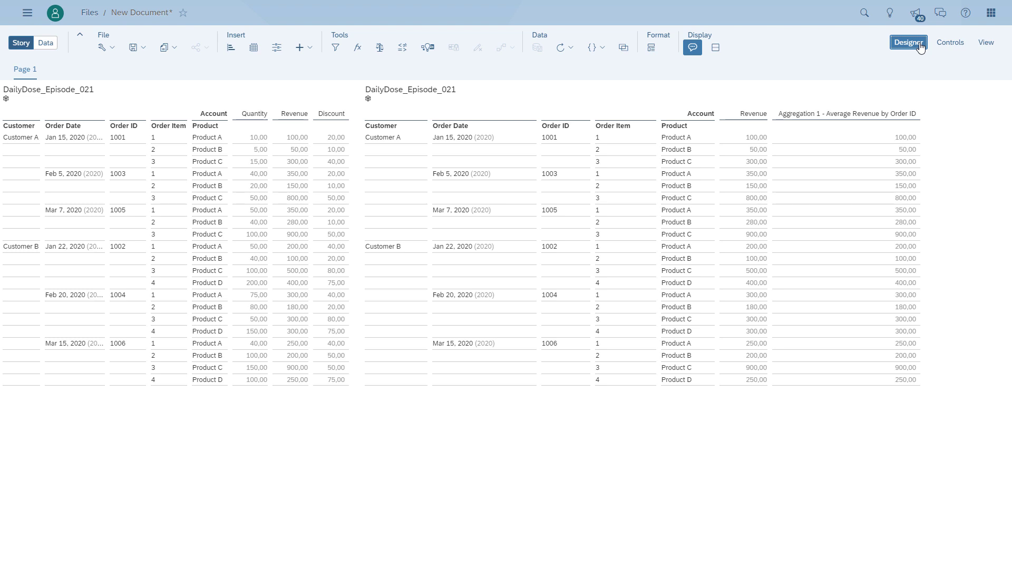
click(919, 48)
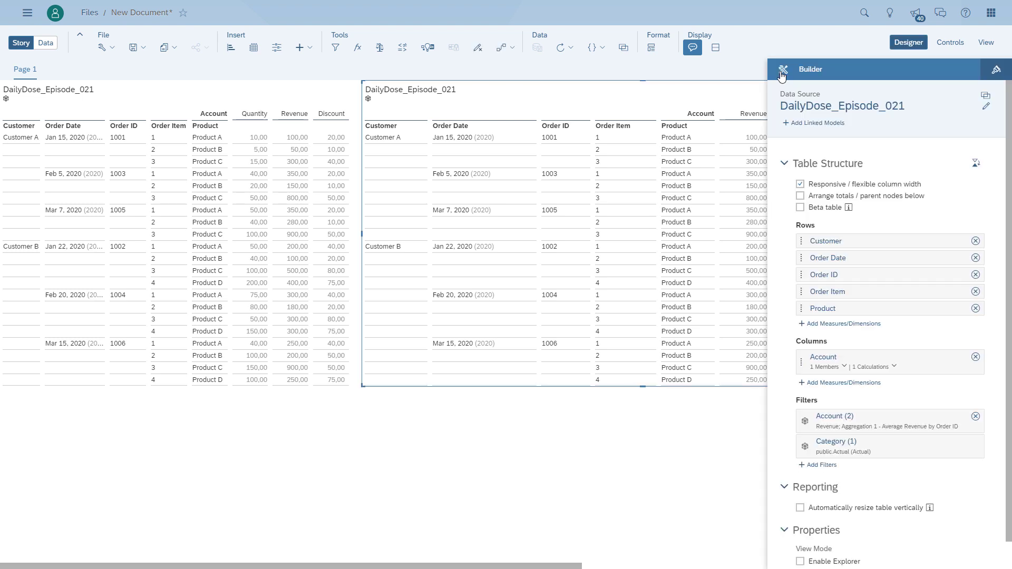
click(975, 308)
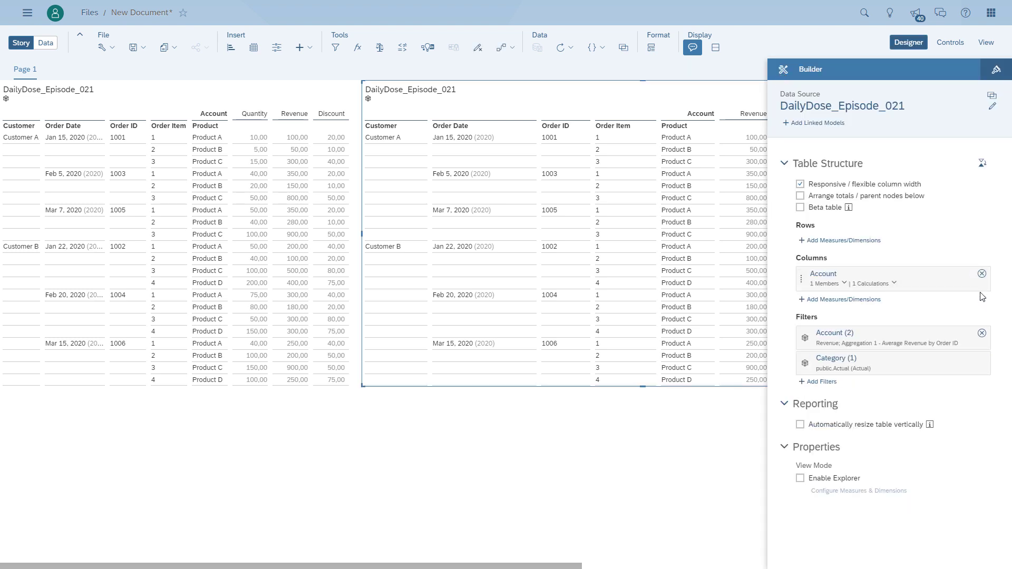
click(976, 292)
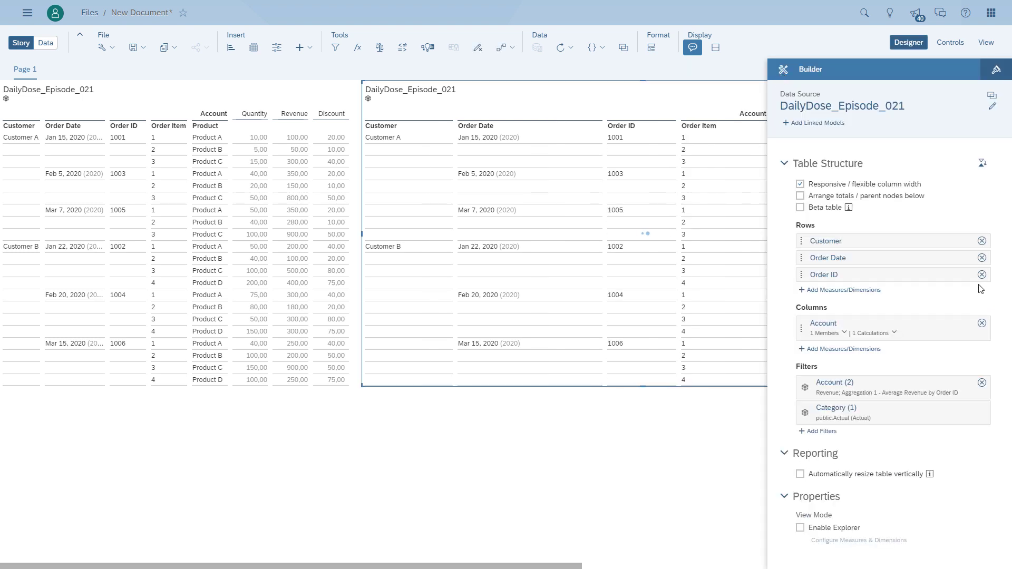
click(982, 274)
click(982, 258)
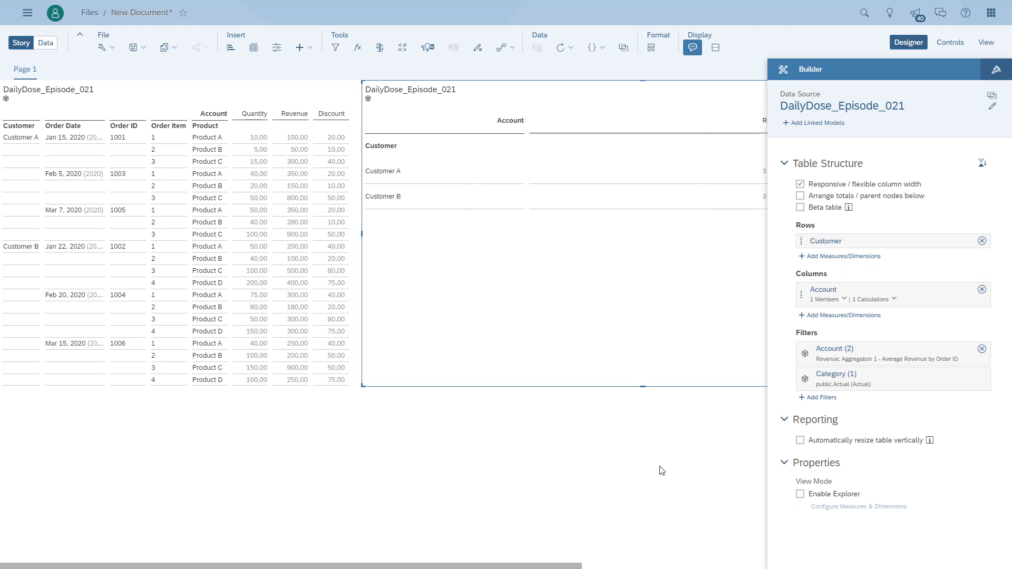
click(909, 43)
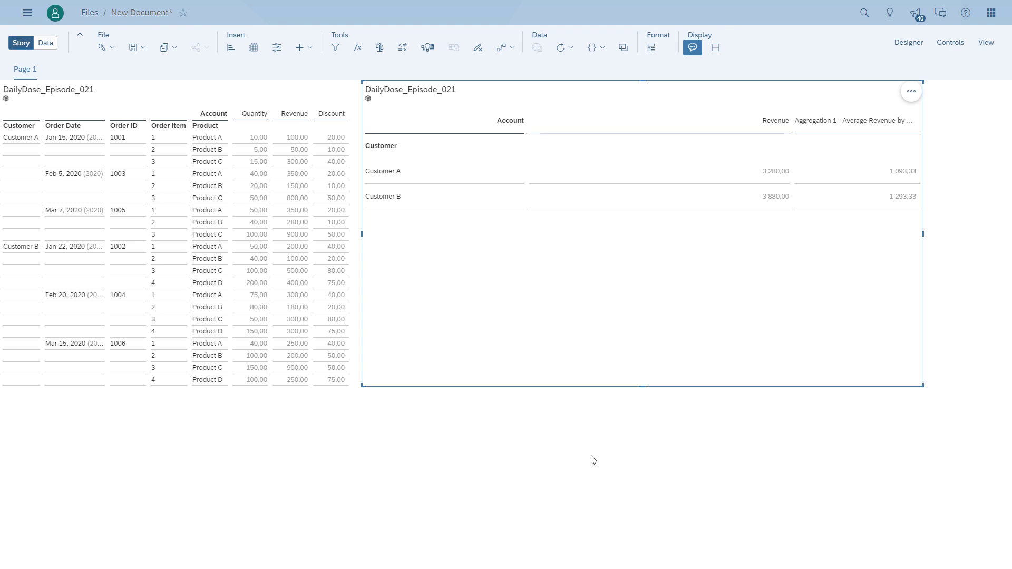
Add Order ID to the aggregation table's rows to break down each customer's average revenue
click(906, 47)
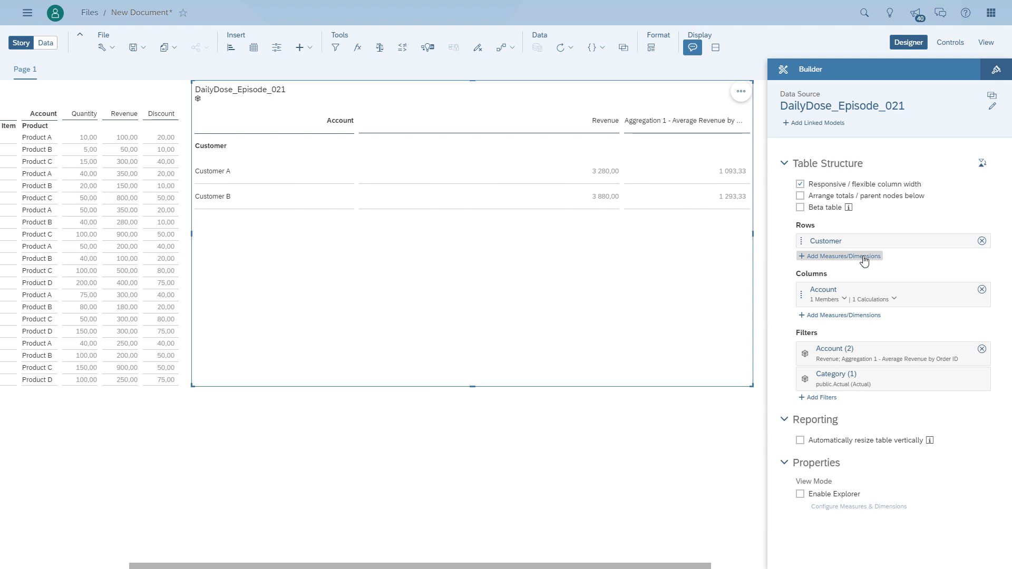
click(864, 257)
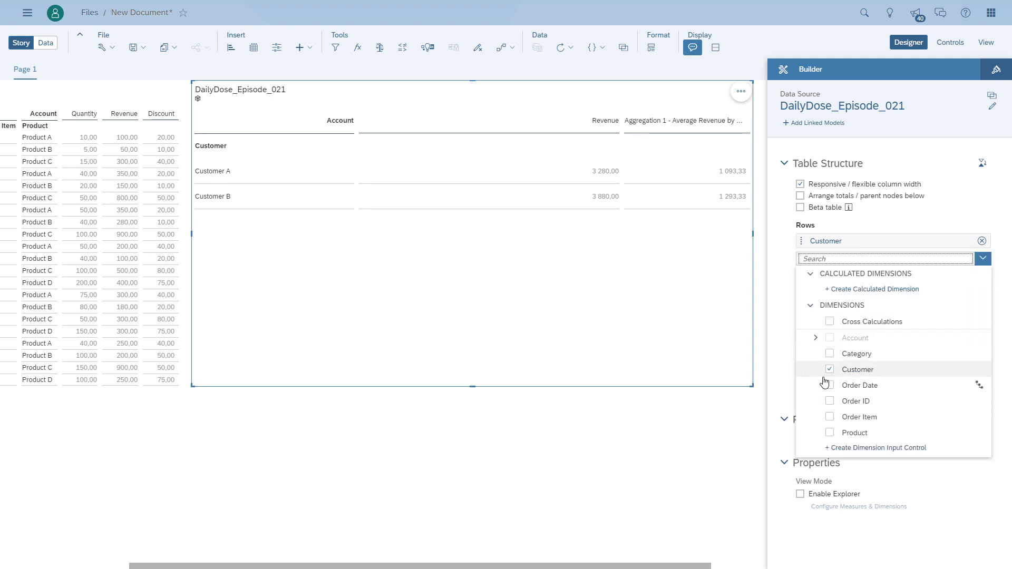
click(830, 402)
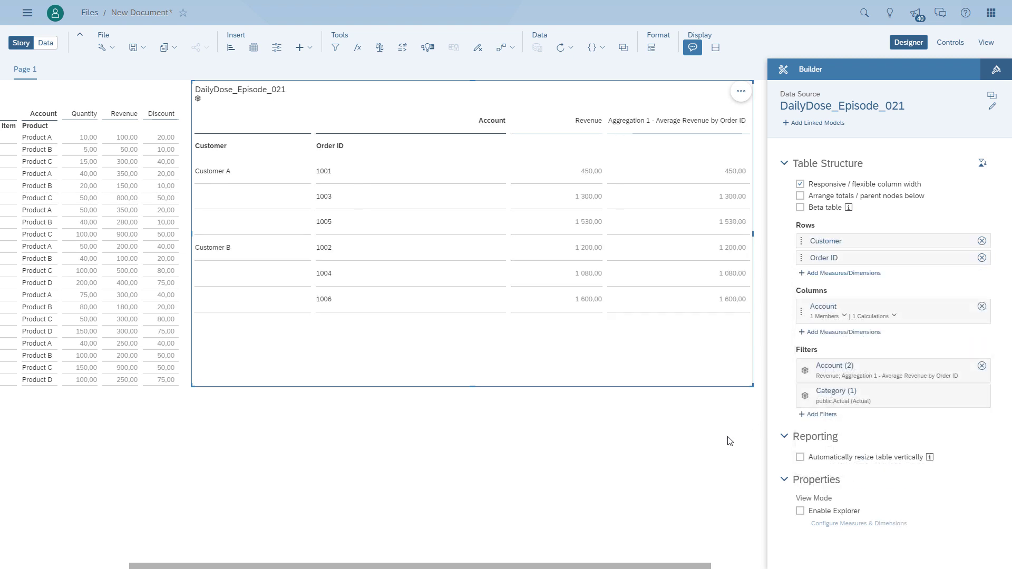
click(907, 43)
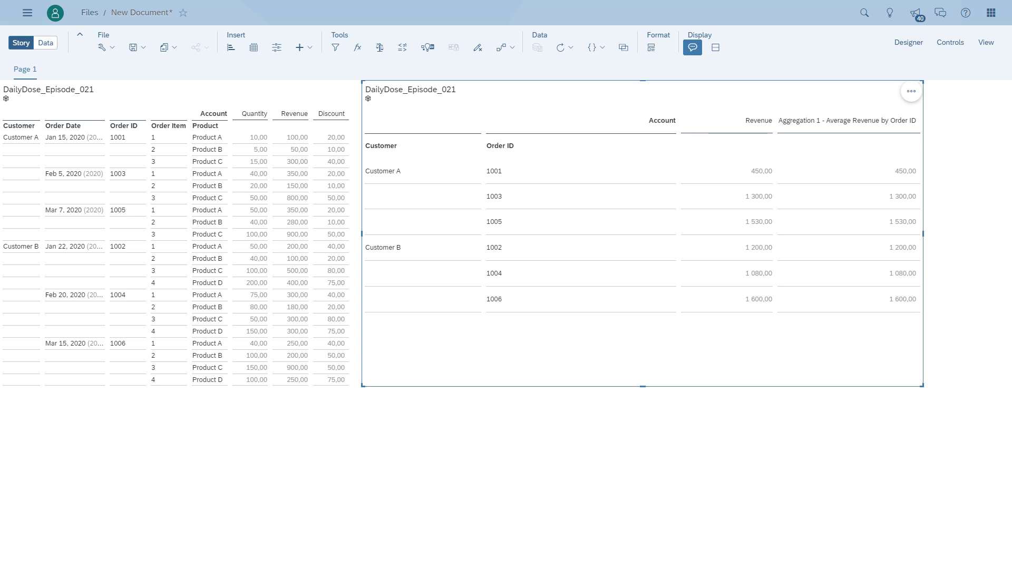
Remove Order ID from the aggregation table's rows to return to the customer level
click(915, 45)
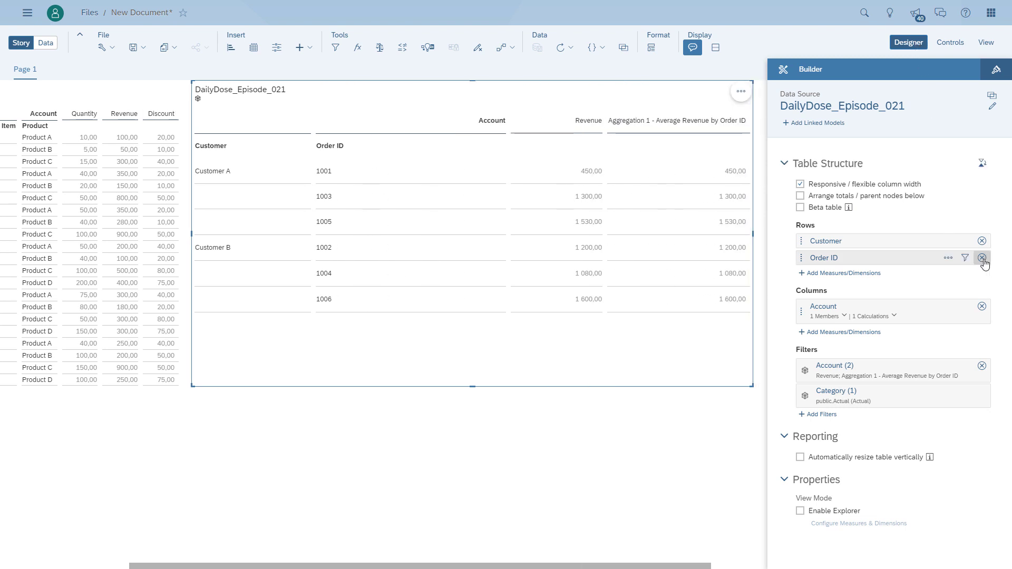
click(981, 258)
click(903, 47)
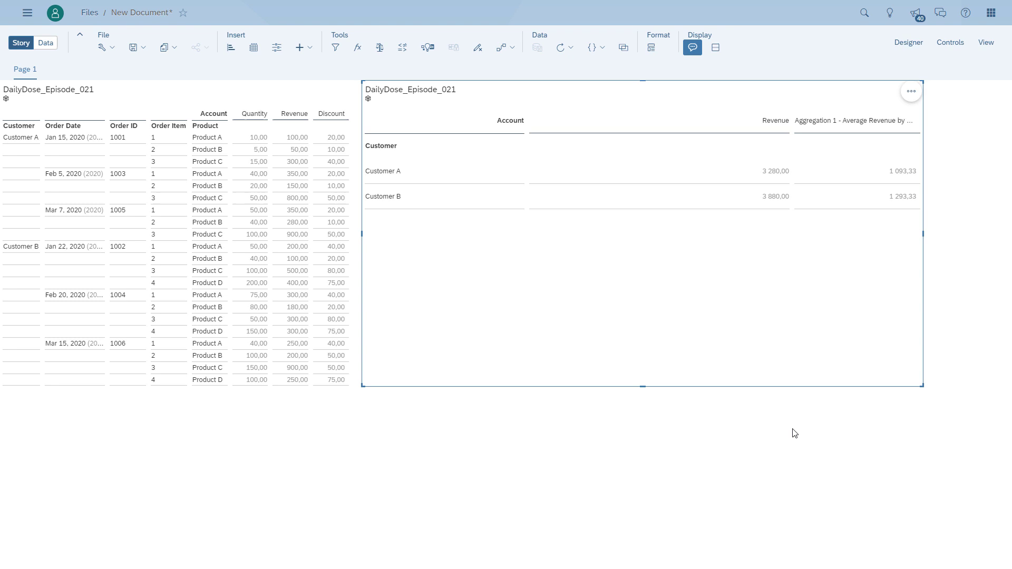
Narrow the Revenue column to make room for the full aggregation heading, and shorten the table frame to its two customer rows
drag(789, 125, 694, 135)
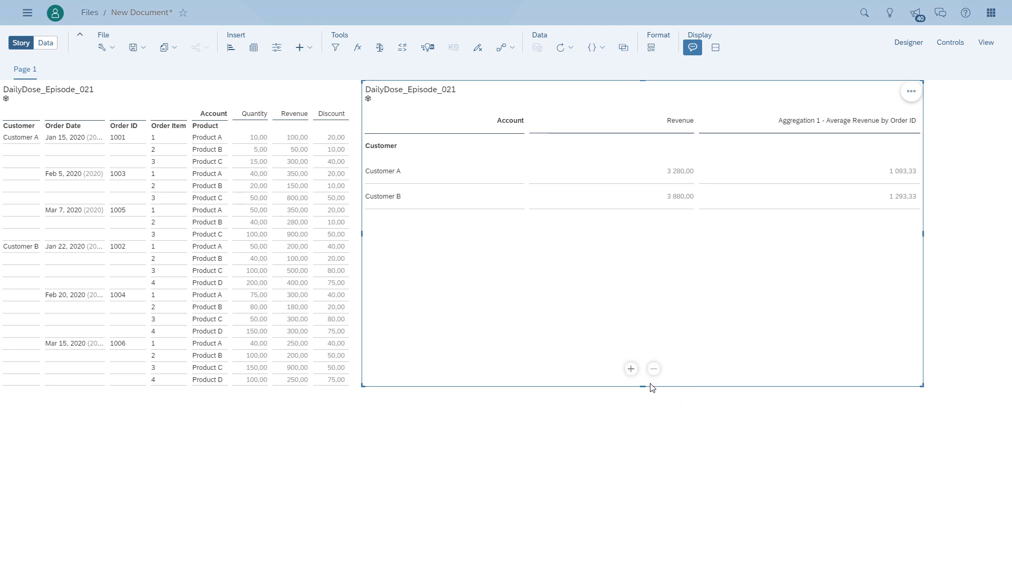
drag(643, 387, 633, 221)
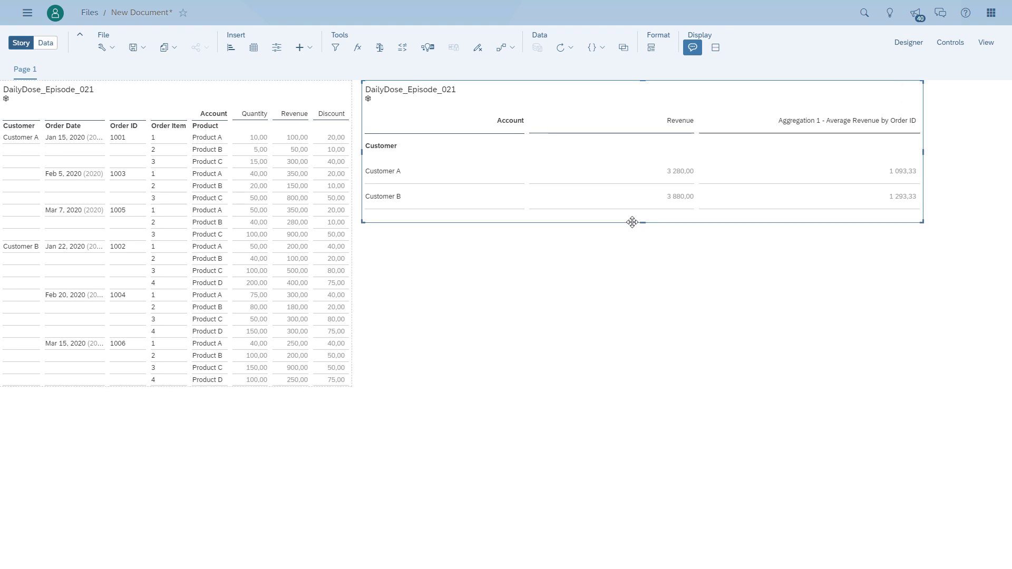
click(622, 355)
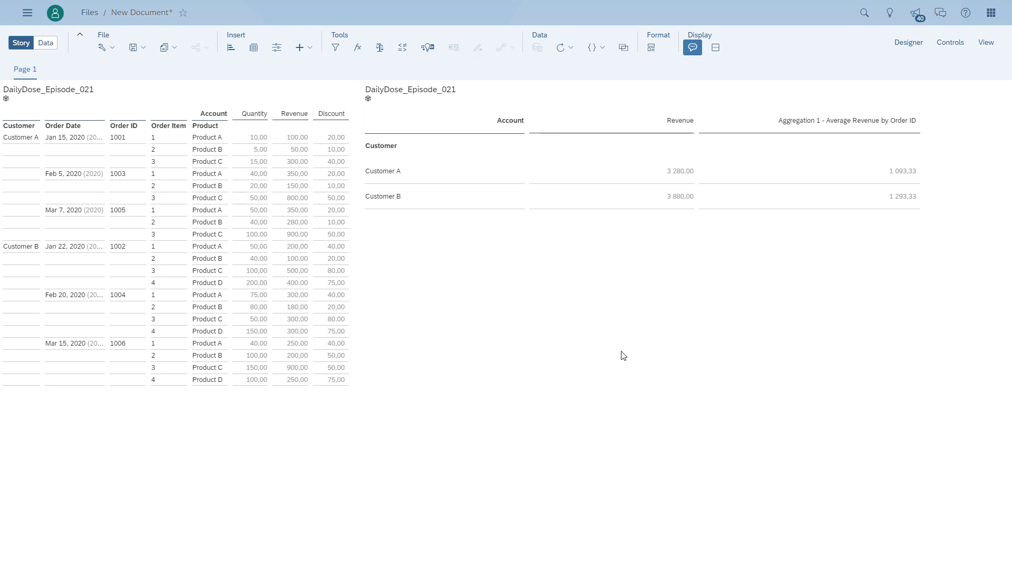
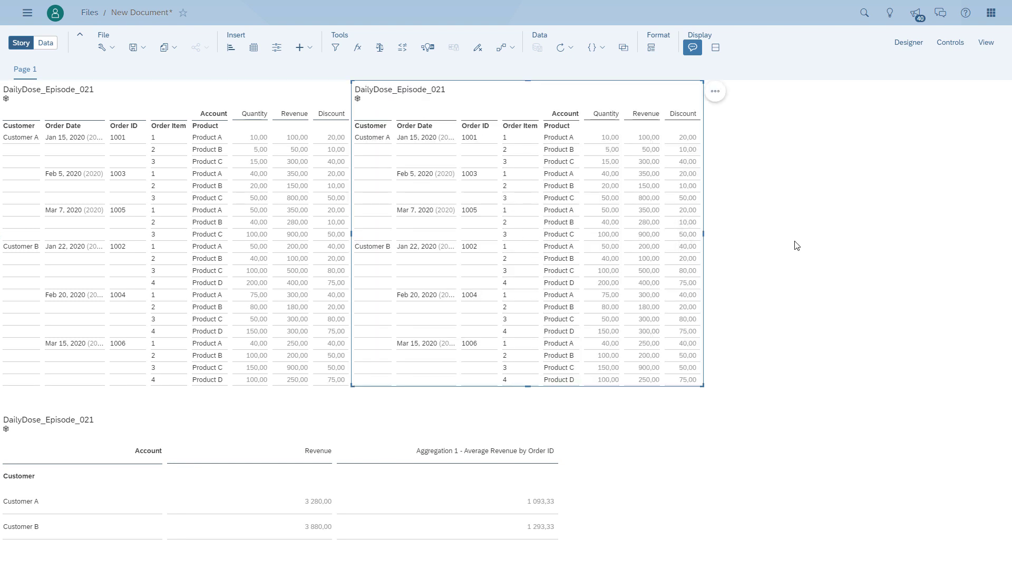
Remove Order Date and Product from the rows of the copied table beside the original
click(903, 47)
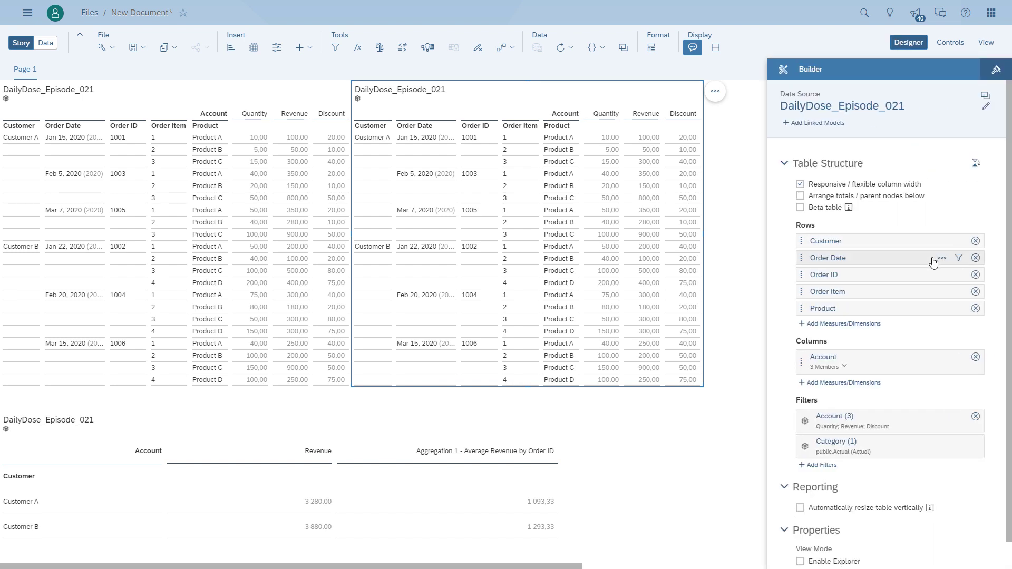
click(974, 261)
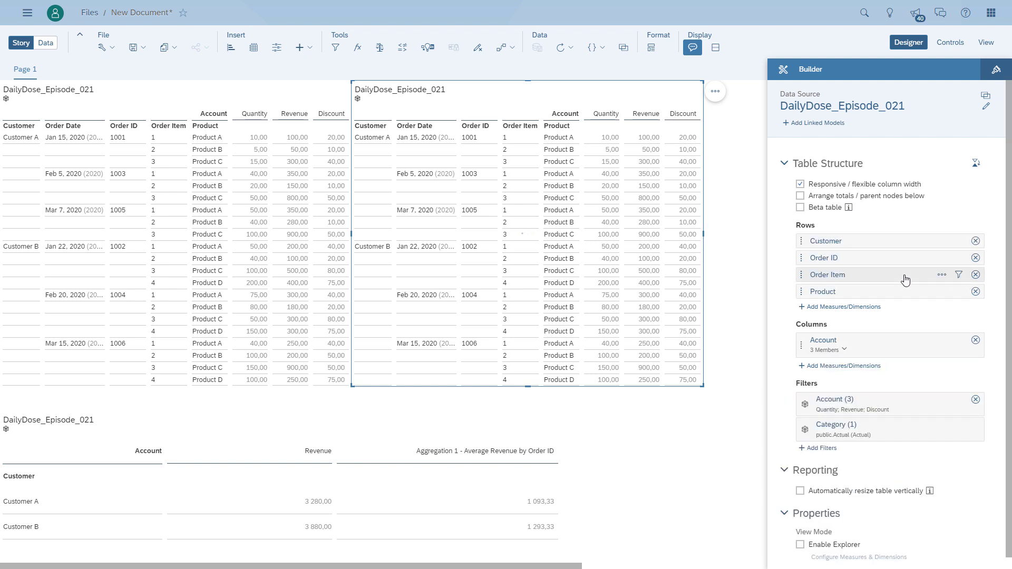
click(975, 291)
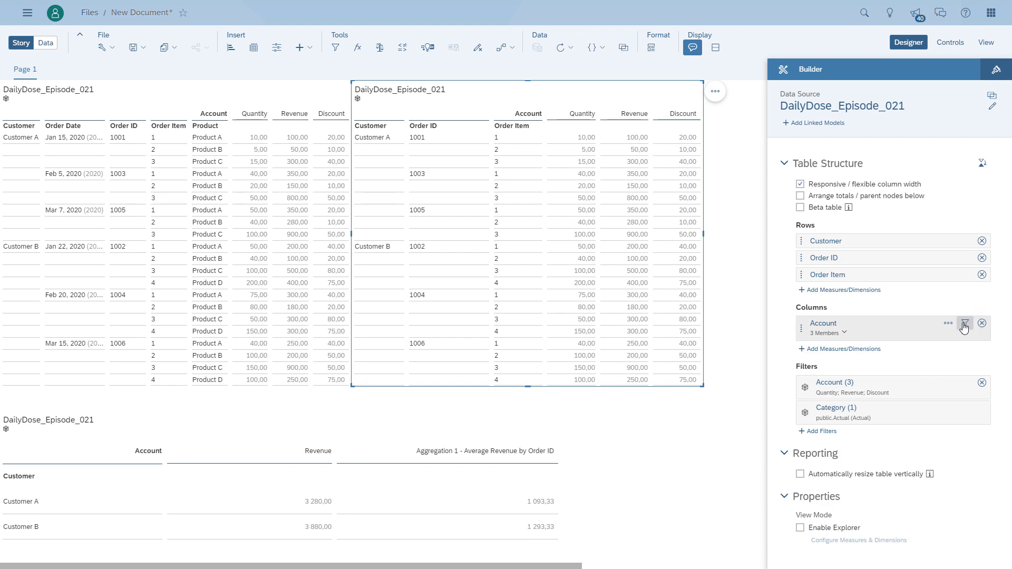
Filter the copied table's Account to Revenue only by excluding Quantity and Discount, and remove Order Item from its rows
click(963, 329)
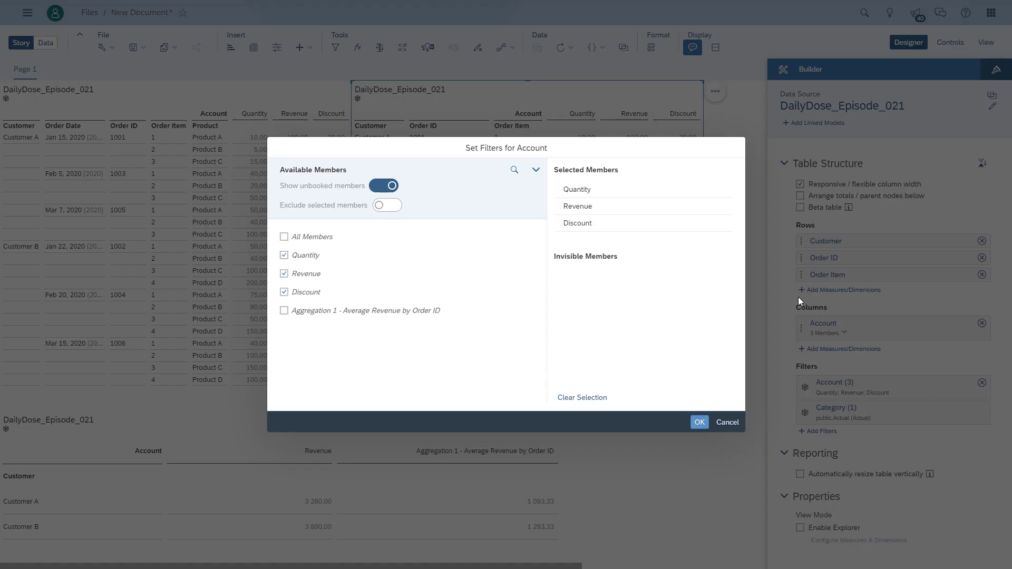
click(290, 292)
click(286, 256)
click(699, 423)
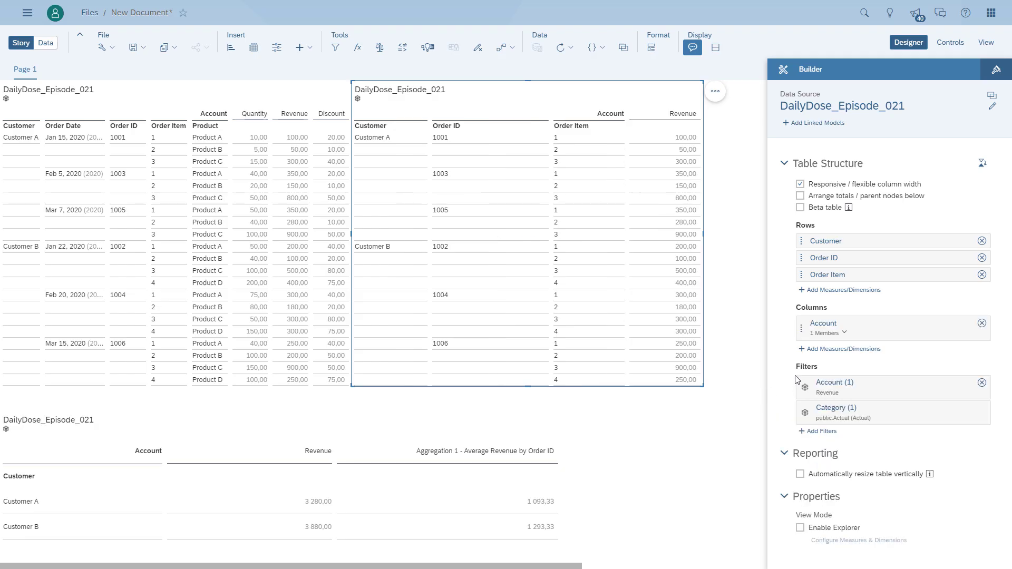
click(982, 275)
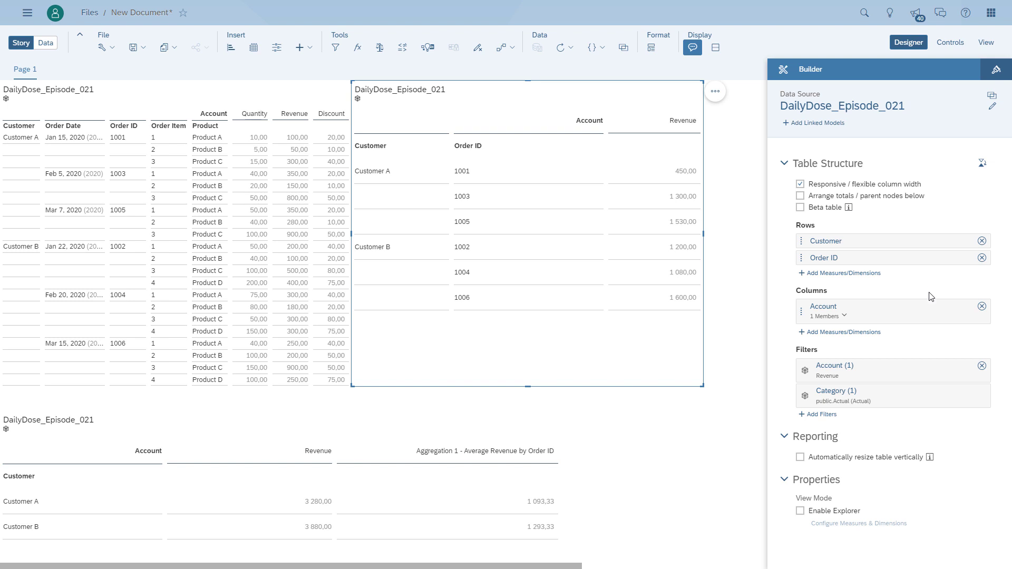
Add an Aggregation calculation to the copied table's Account, named "Aggregation 2 - Average Item Value"
click(947, 308)
click(897, 337)
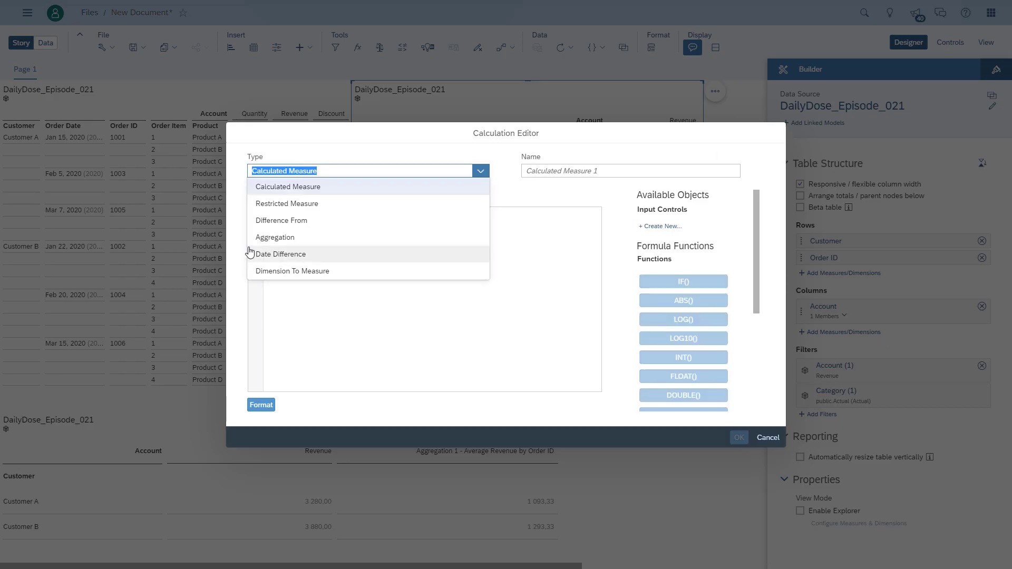
click(271, 237)
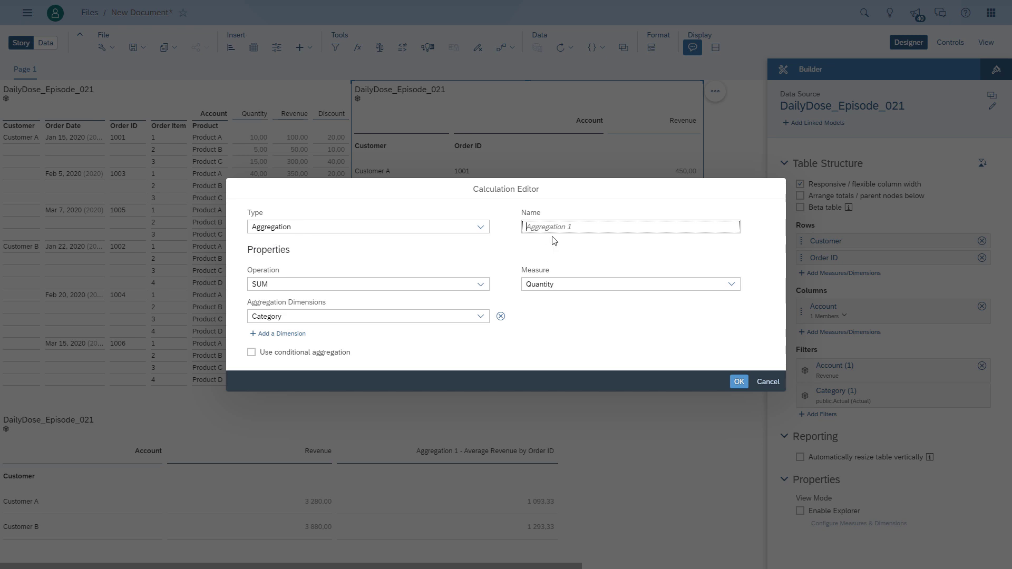
text(Aggregation 2 - Average Item Value)
Define the calculation as the AVERAGE of Revenue with Order Item as the aggregation dimension, and create it
click(425, 287)
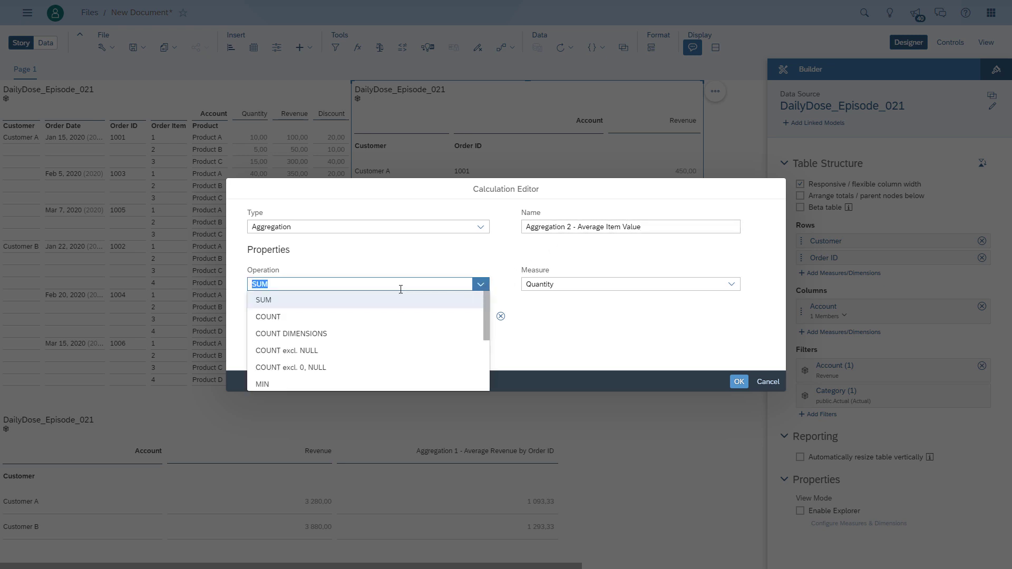
scroll(485, 325, down, 1)
drag(485, 325, 487, 361)
click(316, 316)
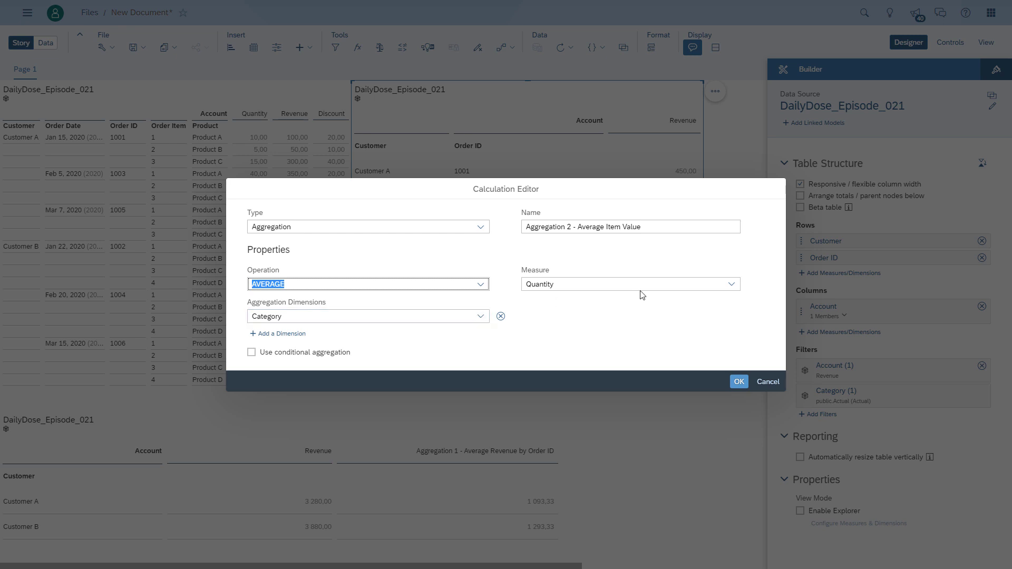
click(732, 284)
click(576, 316)
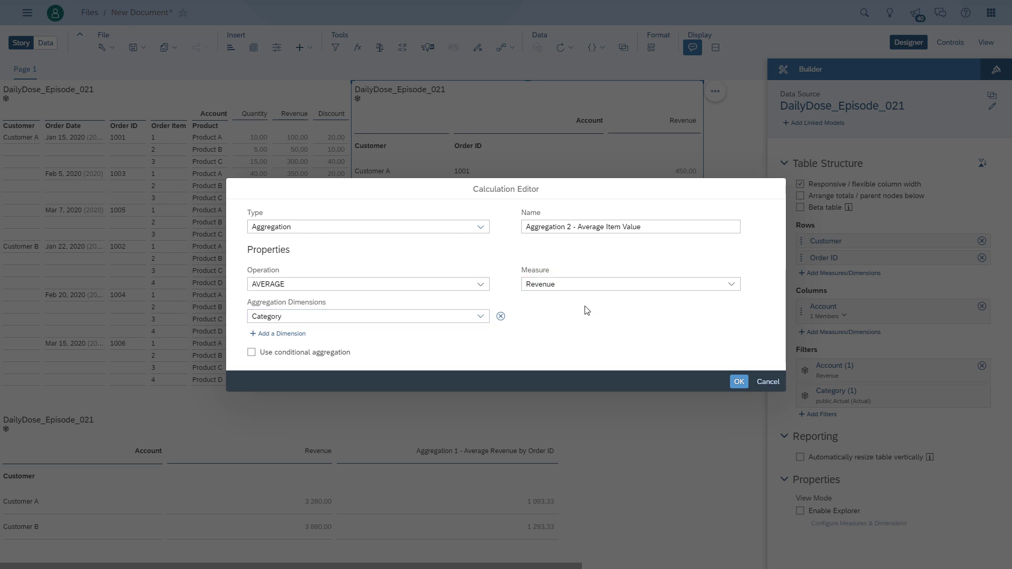
click(482, 318)
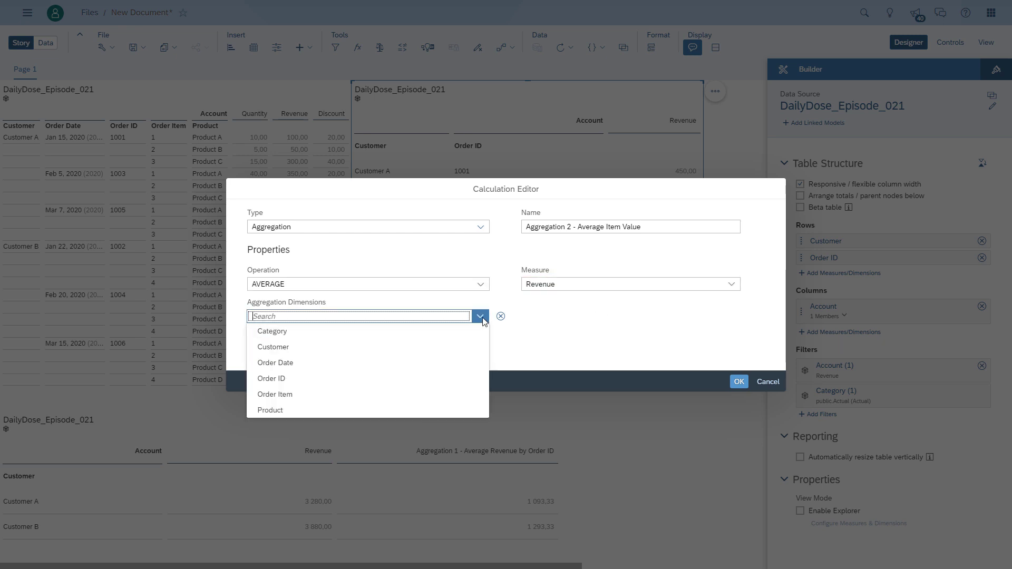
click(301, 394)
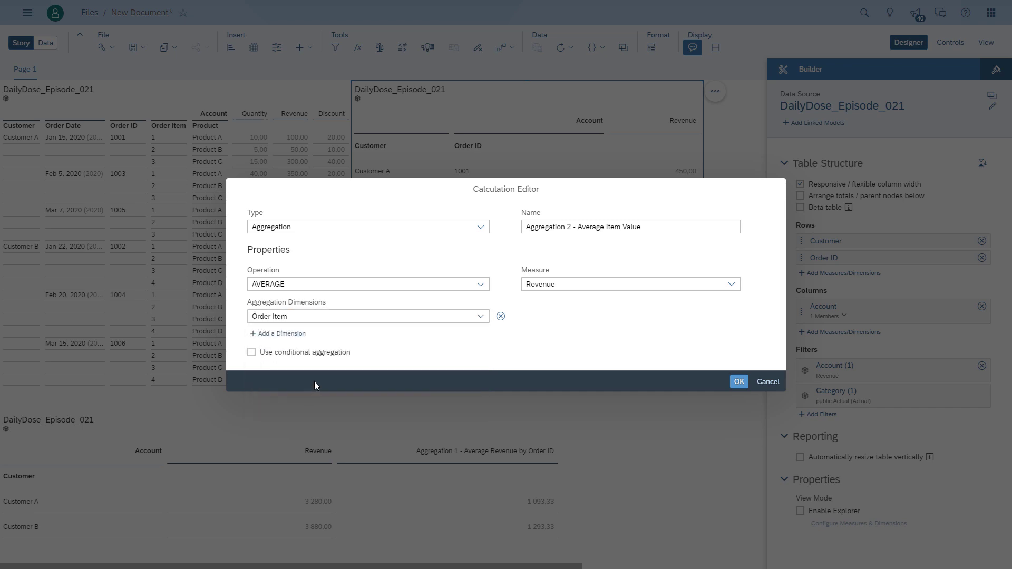
click(739, 382)
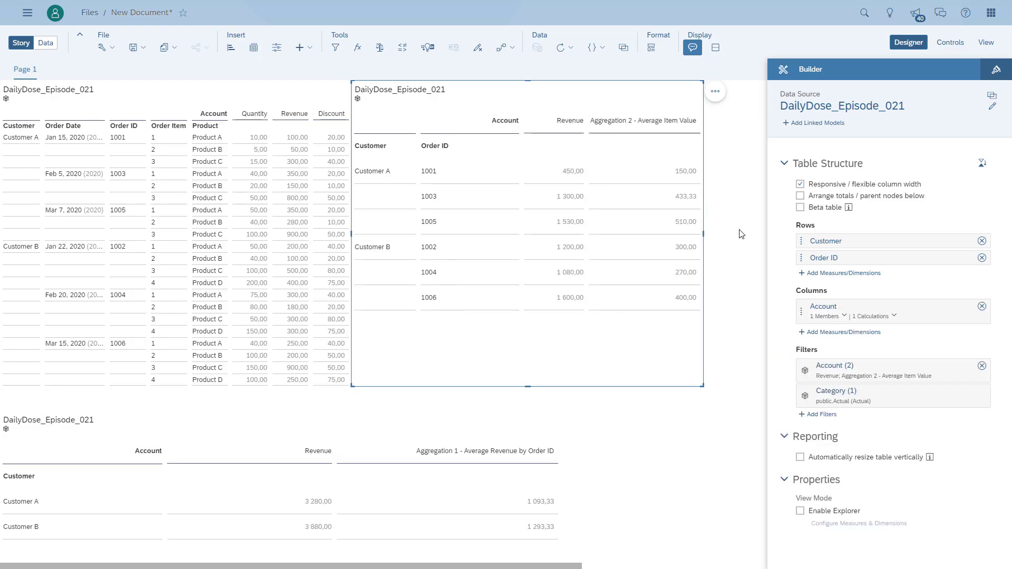
Widen the copied table to give the aggregation heading more room, and remove Order ID from its rows
drag(703, 235, 751, 238)
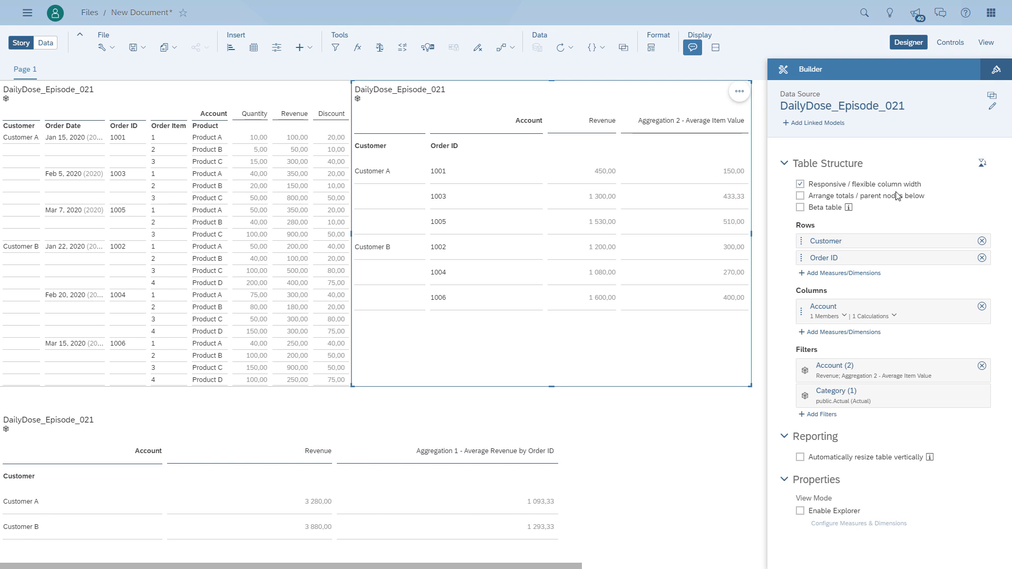
click(982, 258)
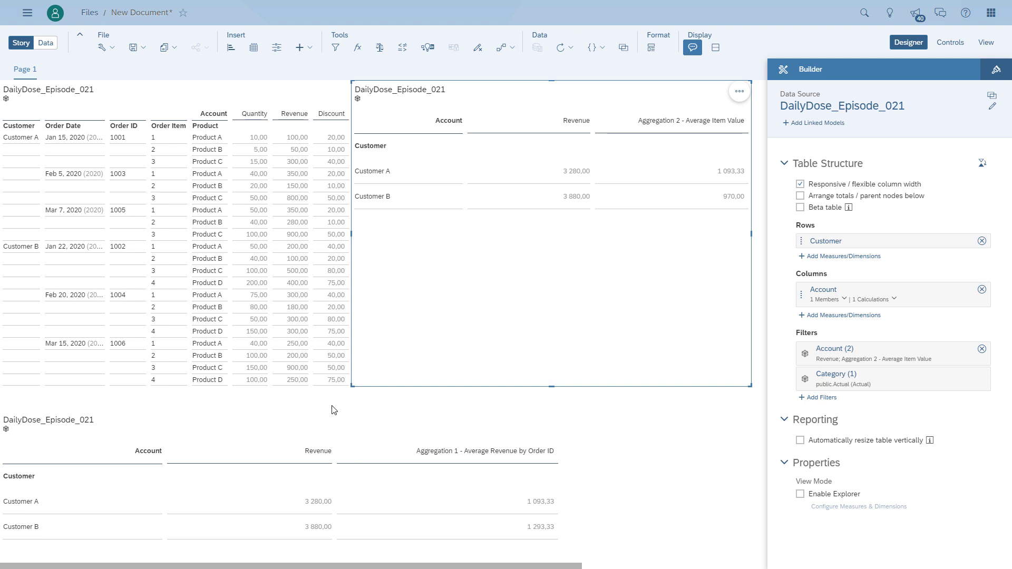
Start a calculated dimension for the copied table's rows, named "Order ID & Order Item"
click(875, 257)
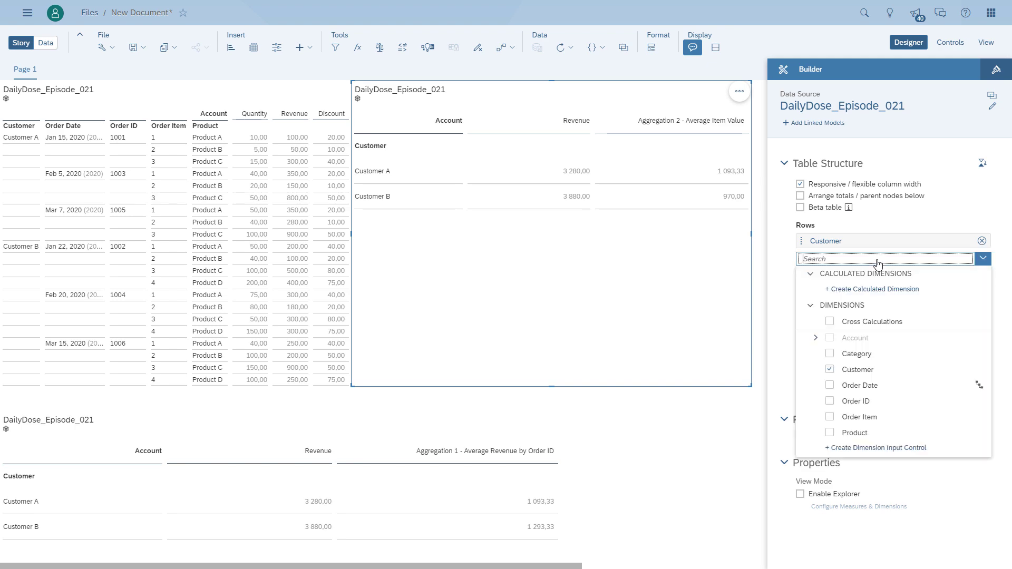
click(886, 288)
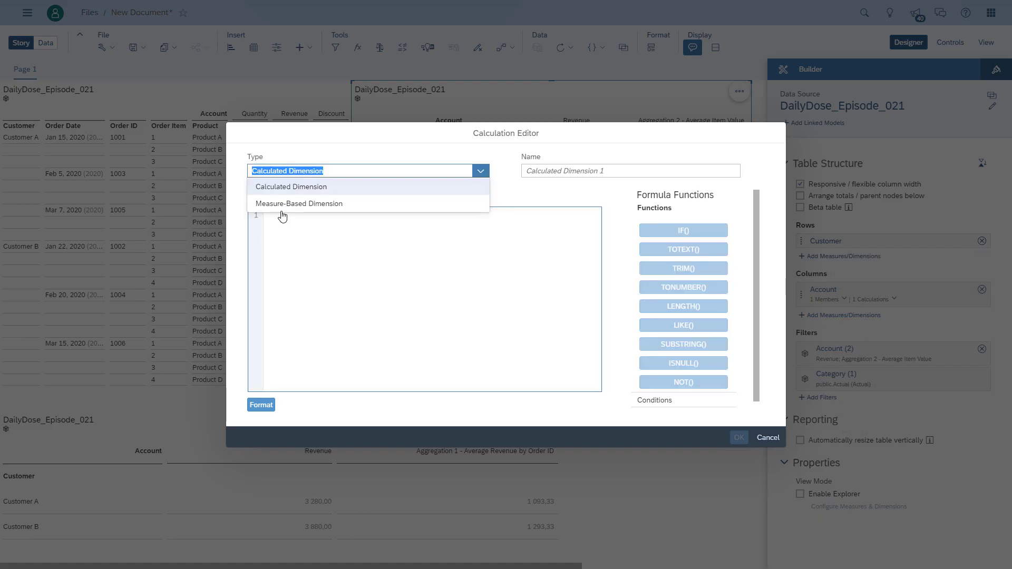
click(298, 190)
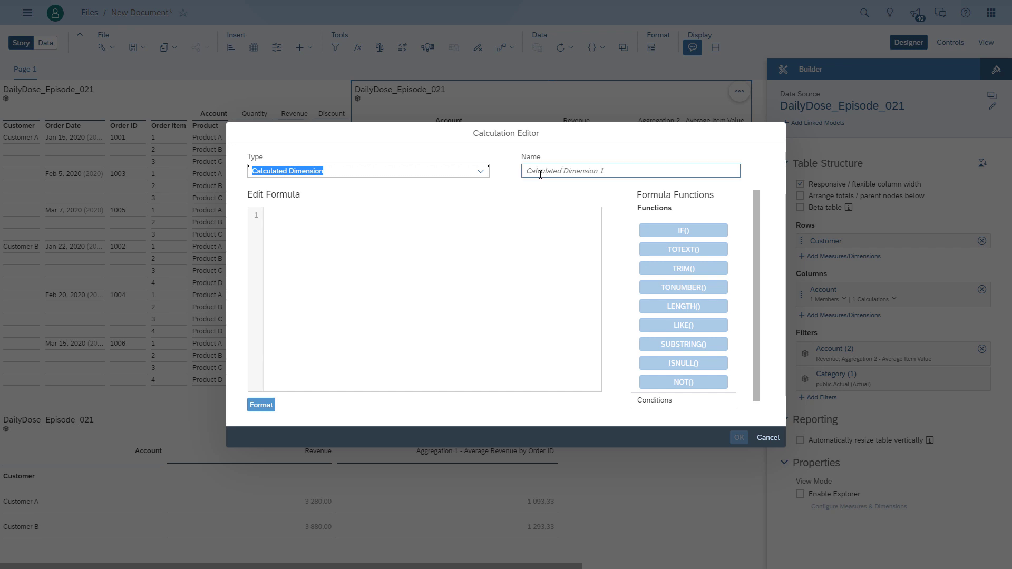
click(540, 175)
text(O)
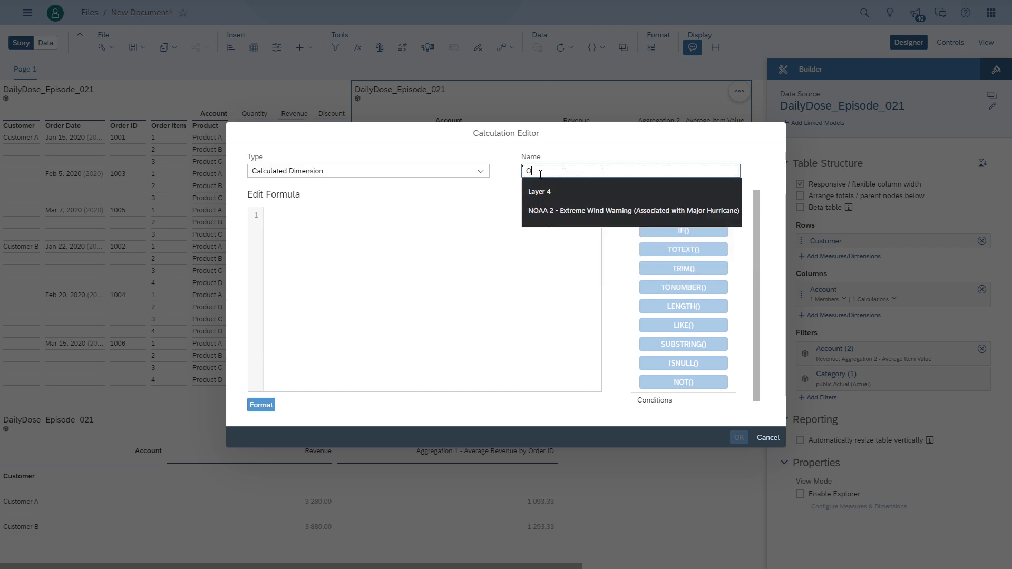
text(rder ID)
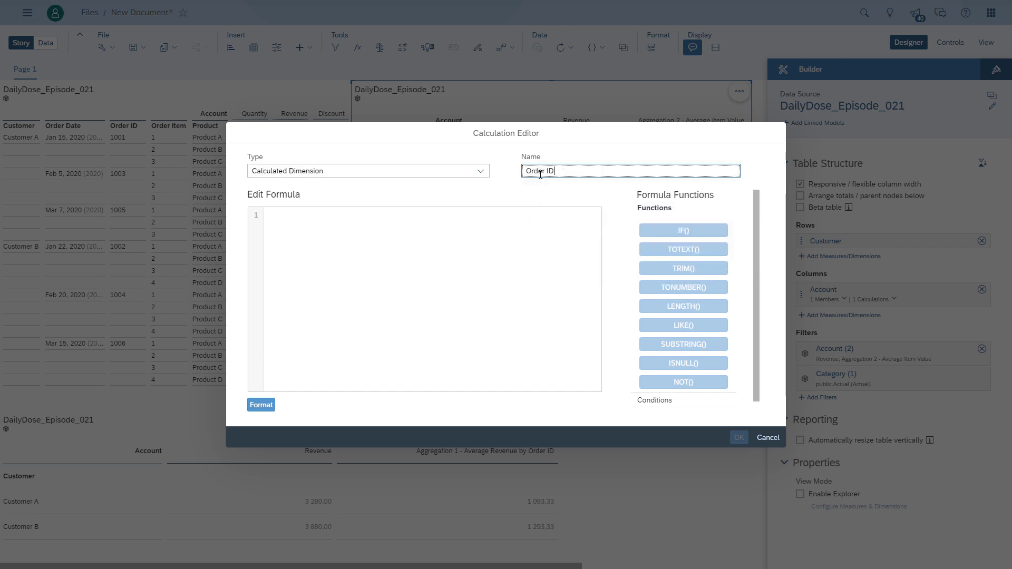
text( & Order Item)
Define the calculated dimension's formula as Order_ID + Order_Item from the DailyDose_Episode_021 model, and create it
click(372, 231)
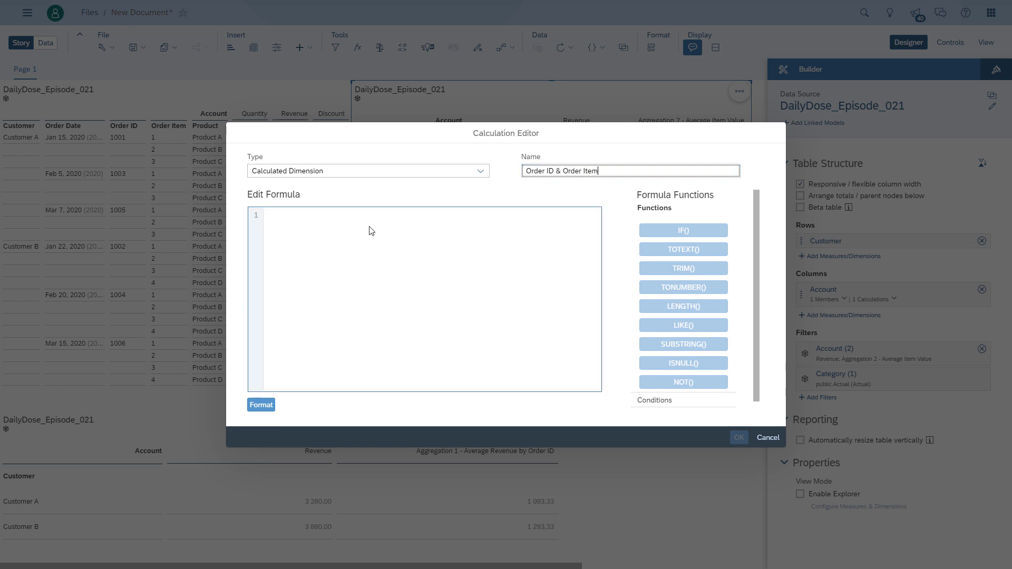
text(o)
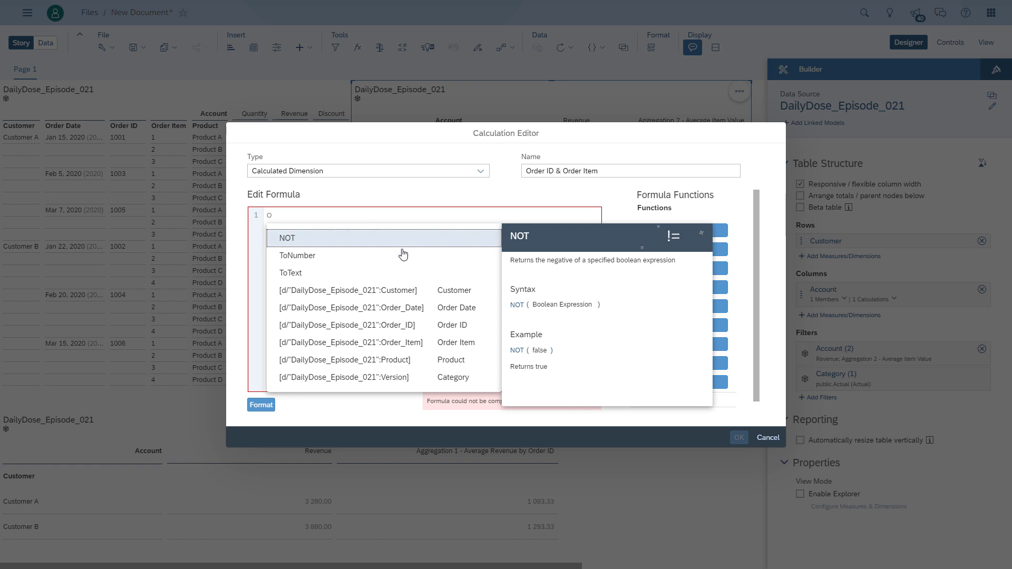
click(428, 324)
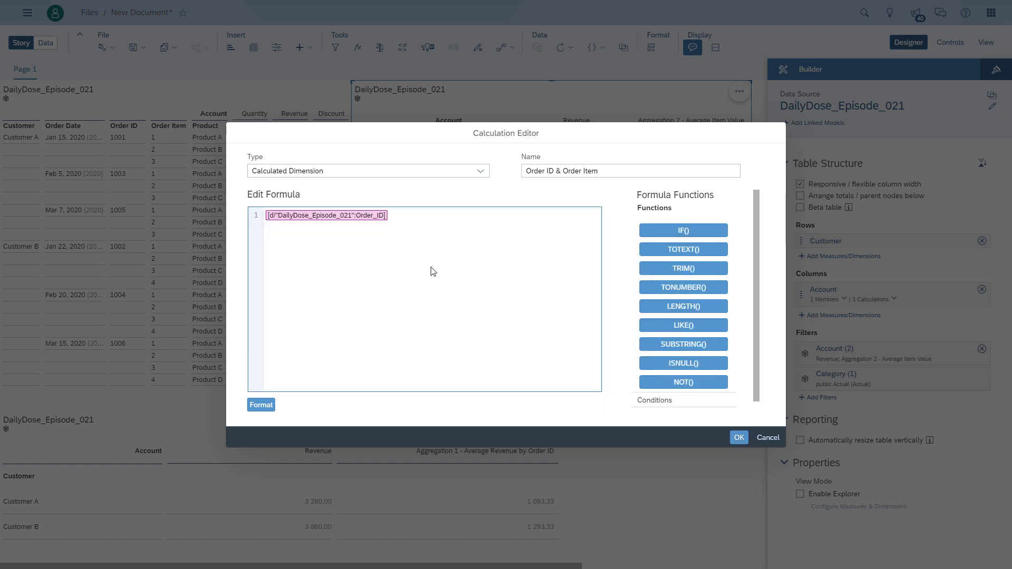
text(+ )
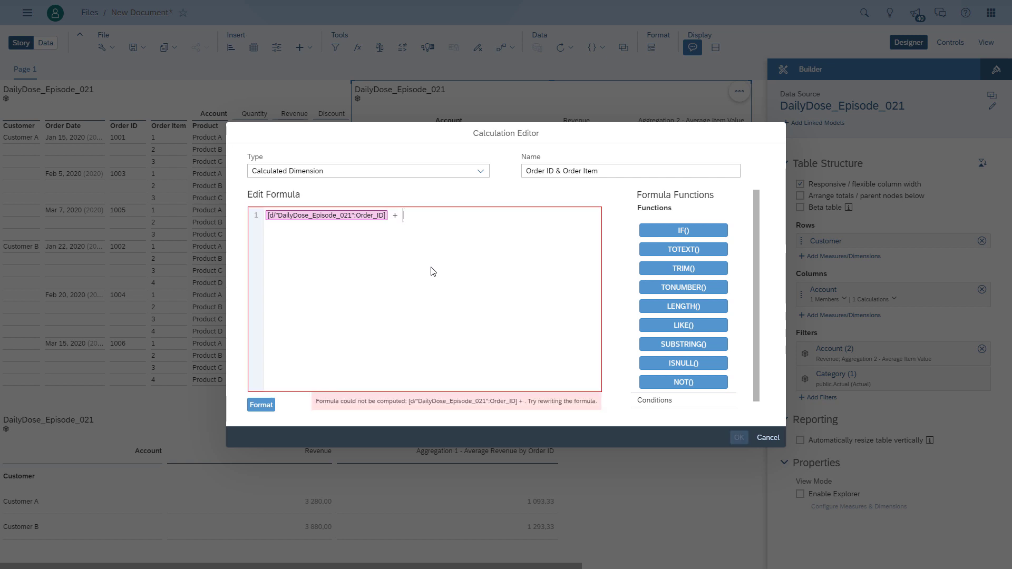
text(o)
click(474, 340)
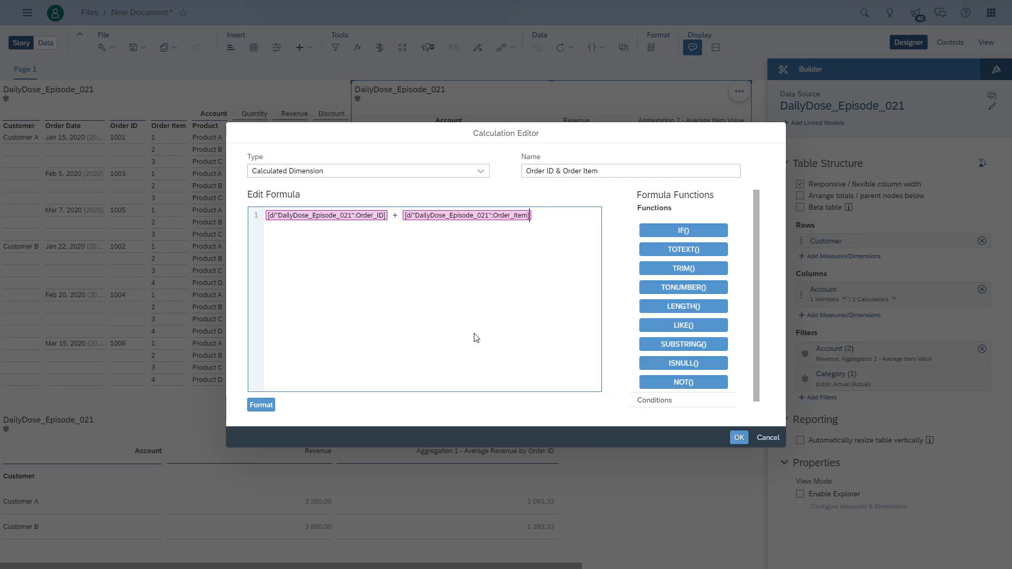
click(741, 439)
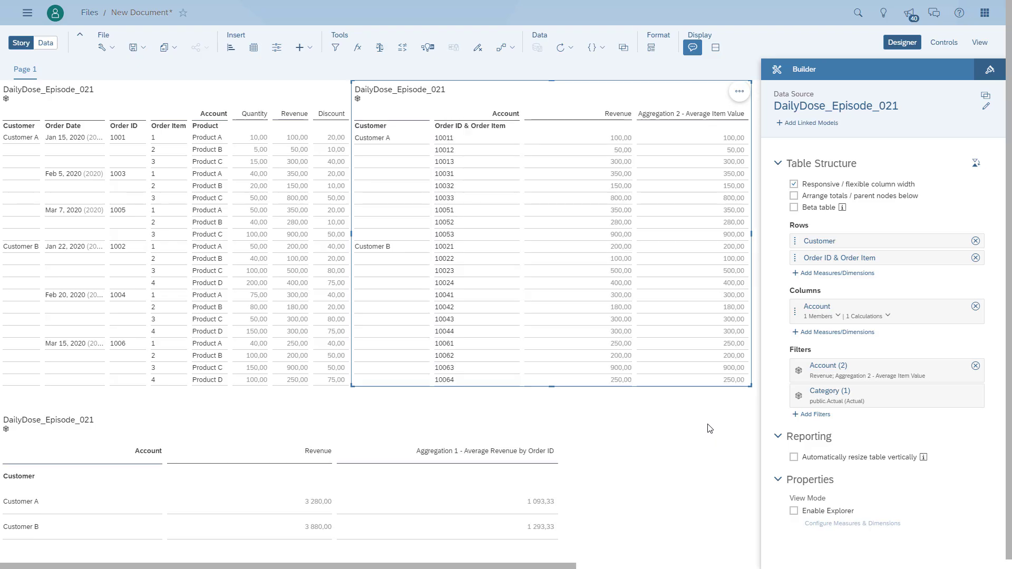
Remove Order ID & Order Item from the rows, and add an Aggregation calculation to Account named "Aggregation 3 - Average Item Value (2)"
click(976, 257)
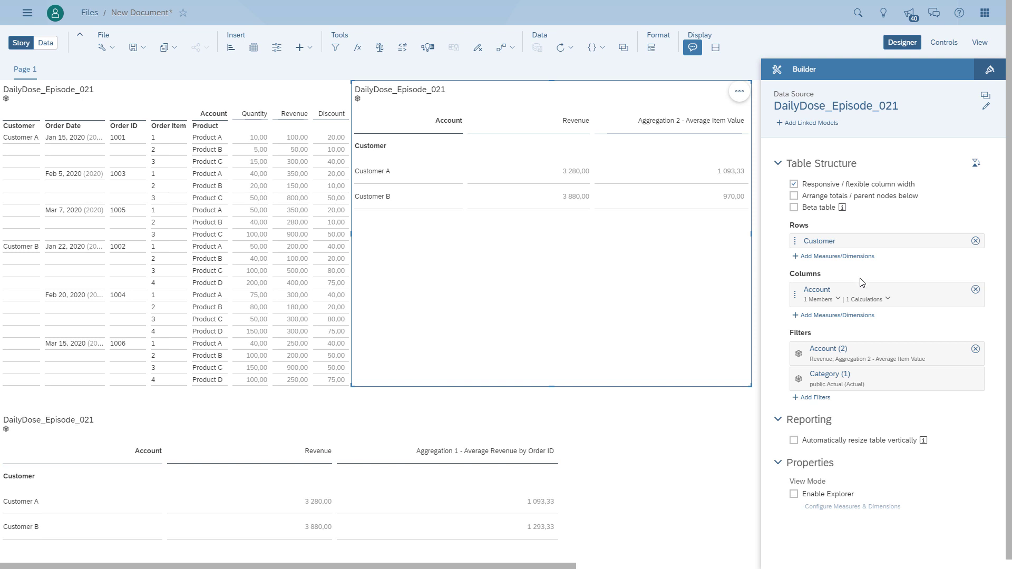
click(940, 291)
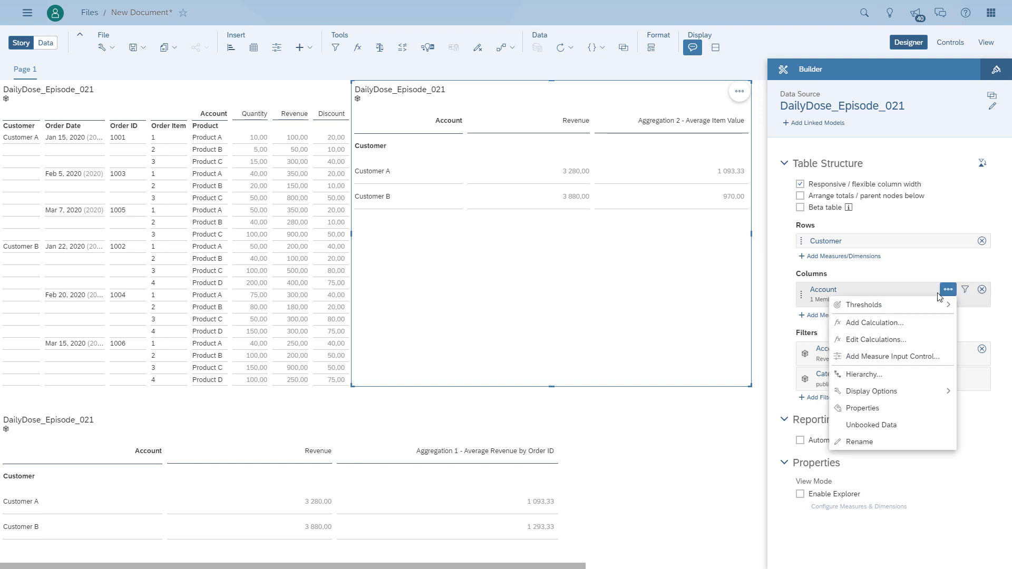
click(891, 319)
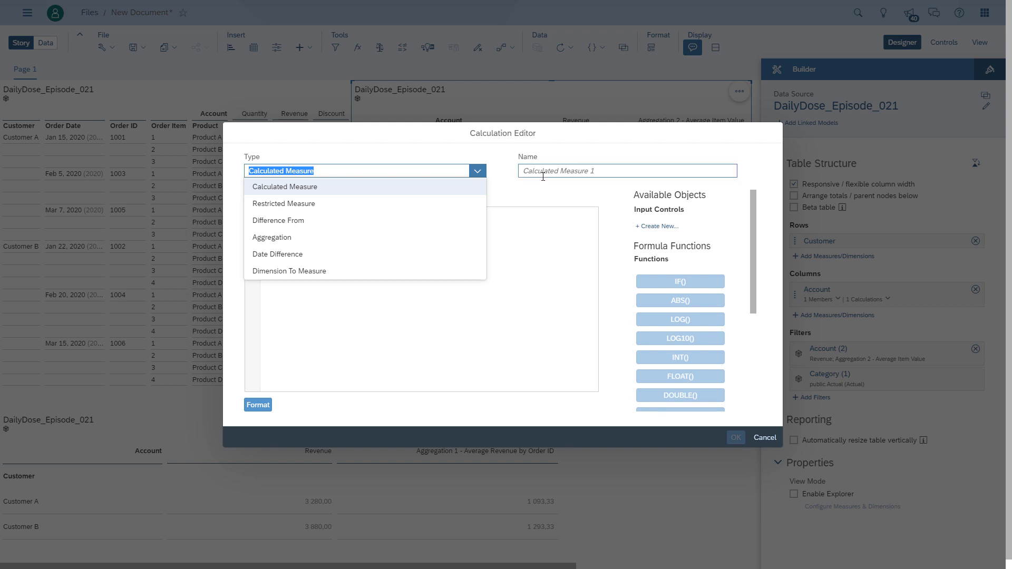
click(279, 237)
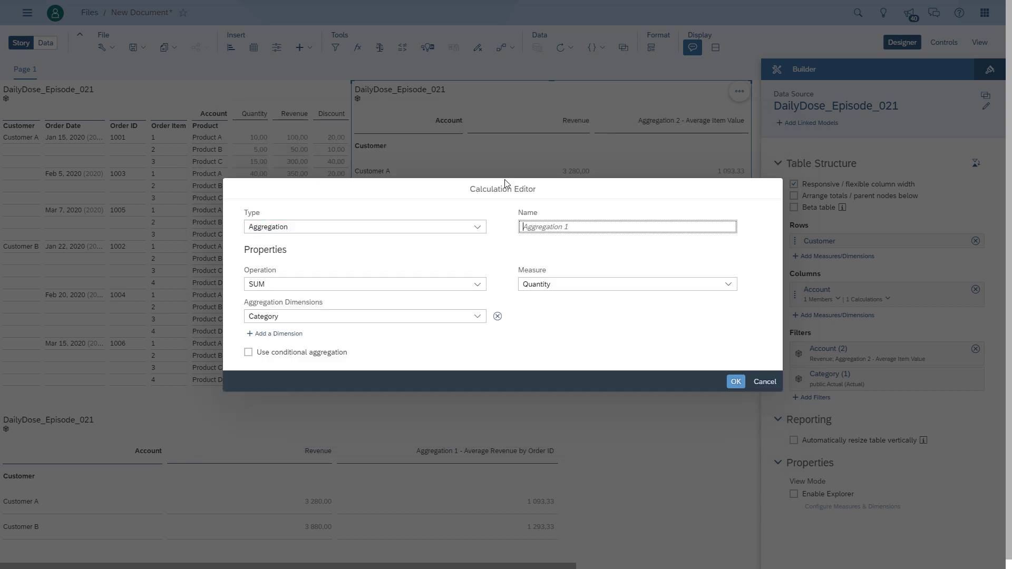
text(Aggregation 3 - Average Item Value (2))
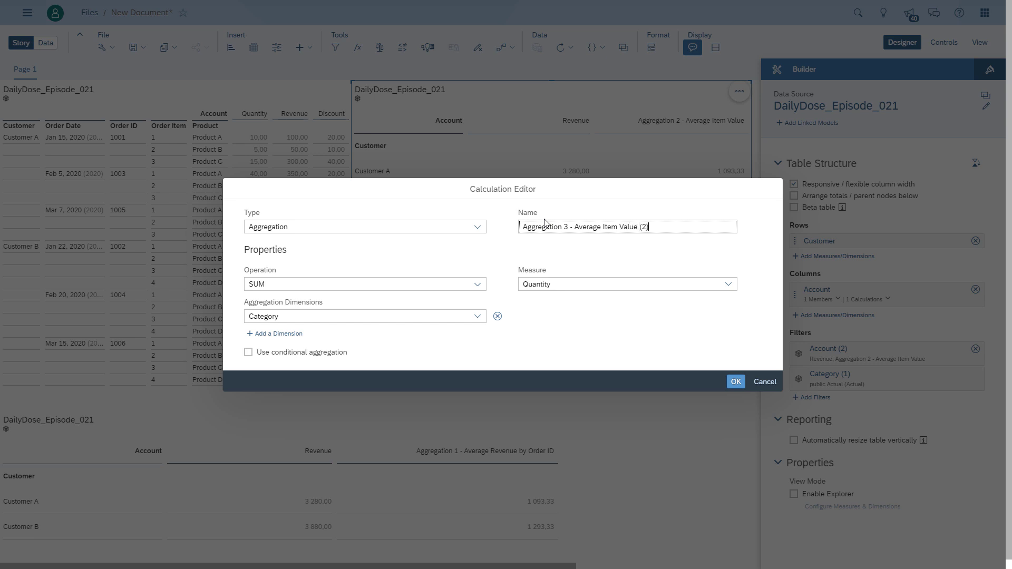
Define the new calculation as the AVERAGE of Revenue with Order ID & Order Item as the aggregation dimension, and create it
click(553, 286)
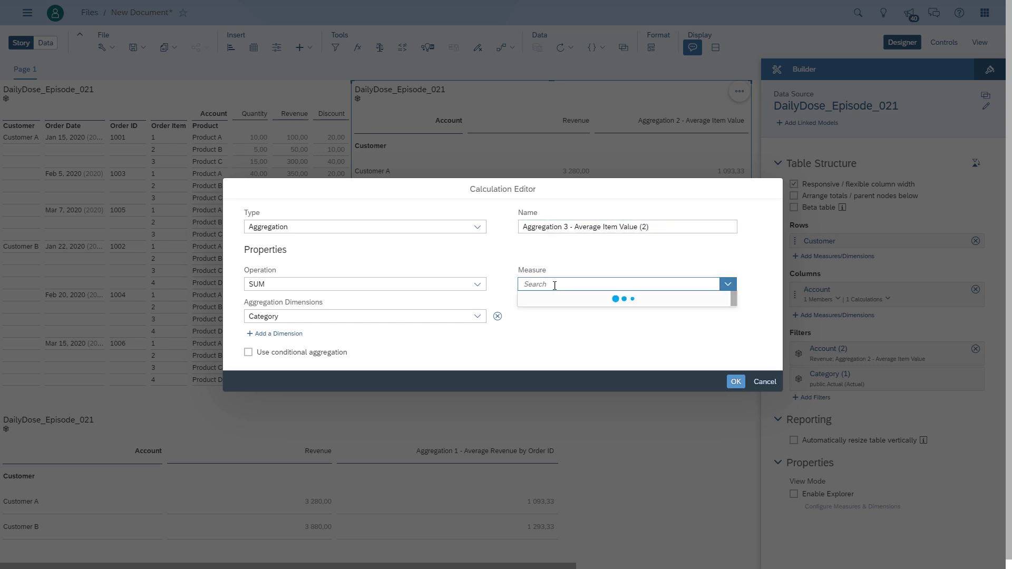
click(543, 315)
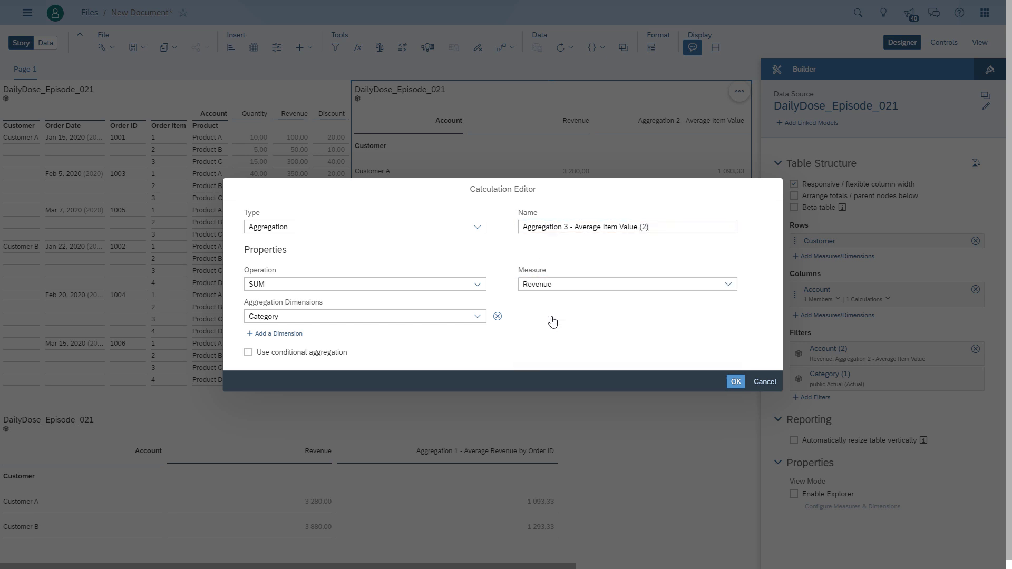
click(479, 284)
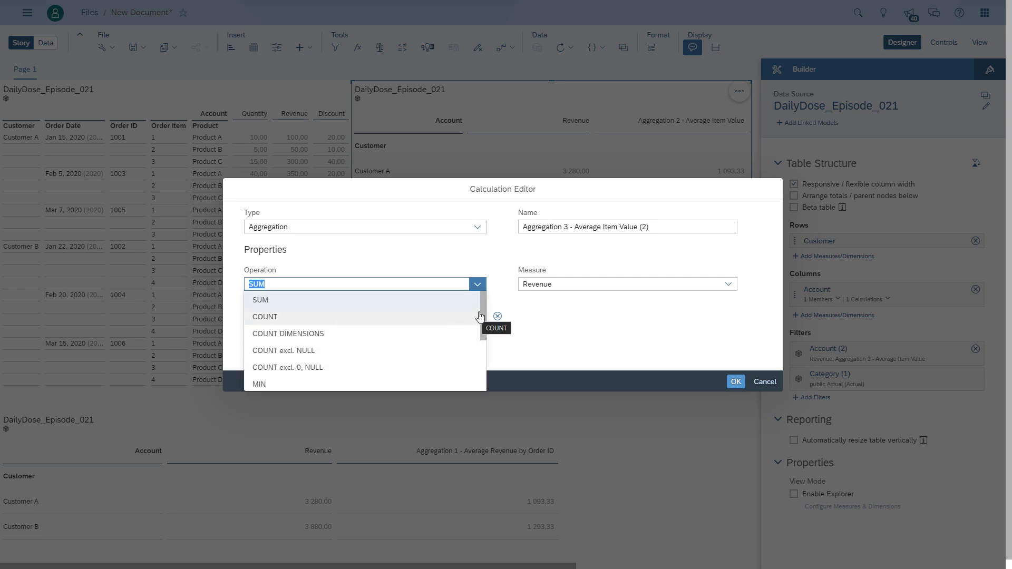
drag(483, 314, 449, 346)
click(449, 343)
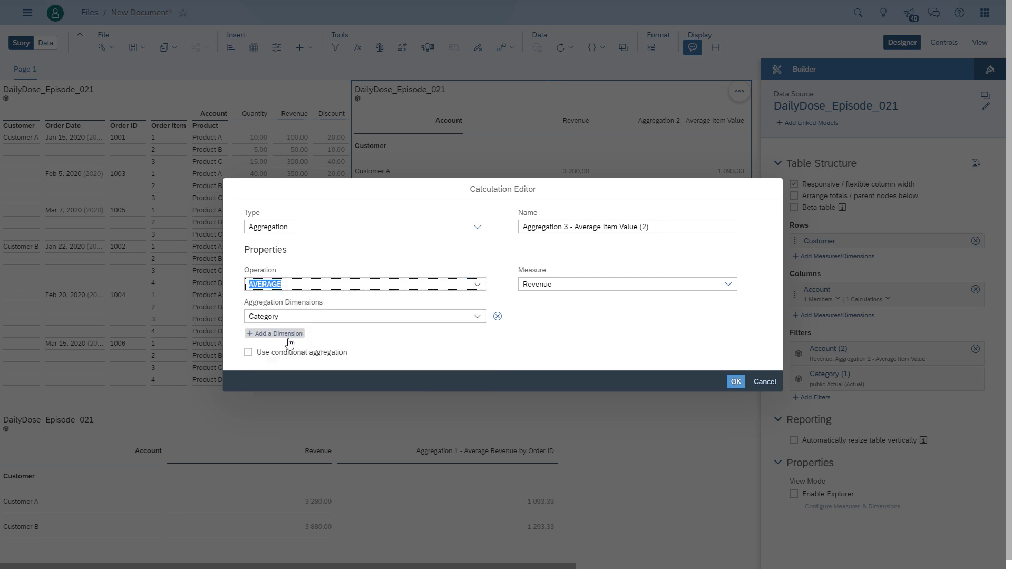
click(477, 319)
click(477, 322)
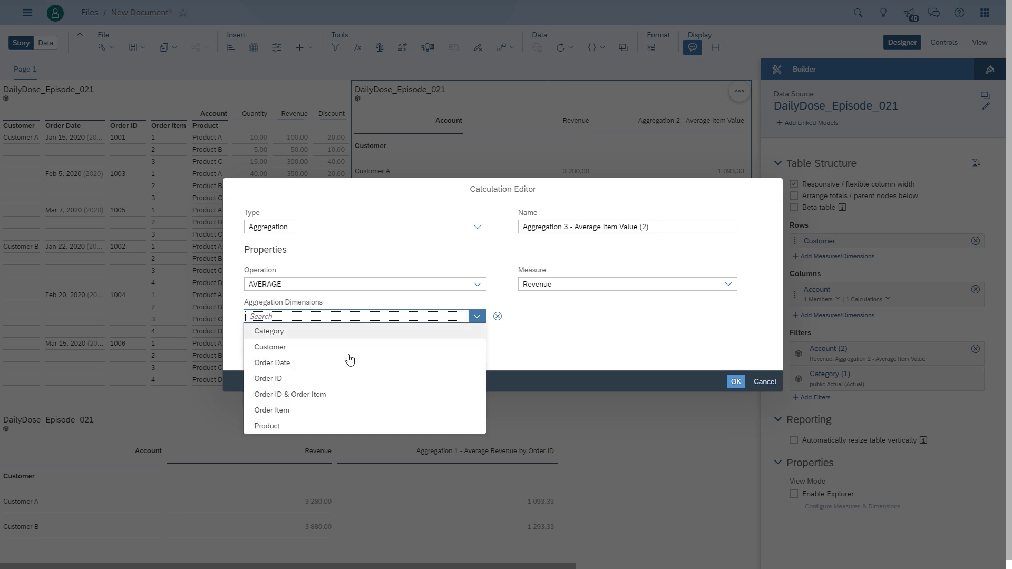
click(324, 395)
click(735, 382)
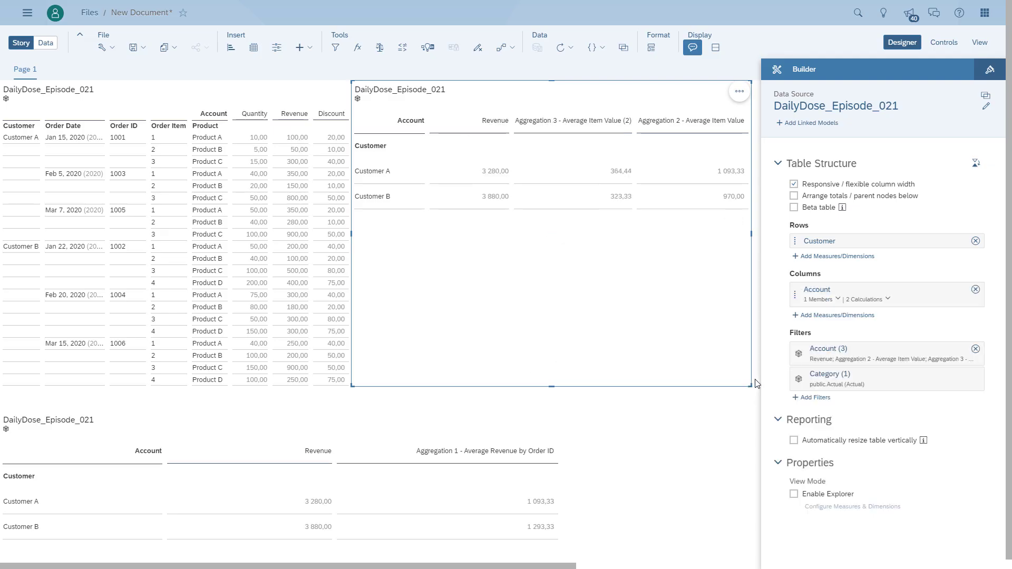